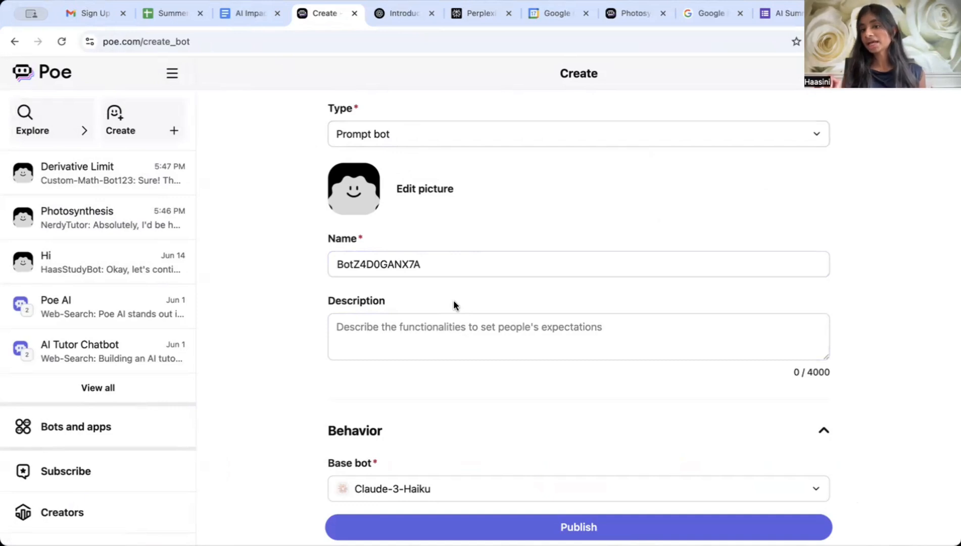
Replace the bot's default name with Algebratutor25.
{"action": "left_click", "coordinate": [419, 334]}
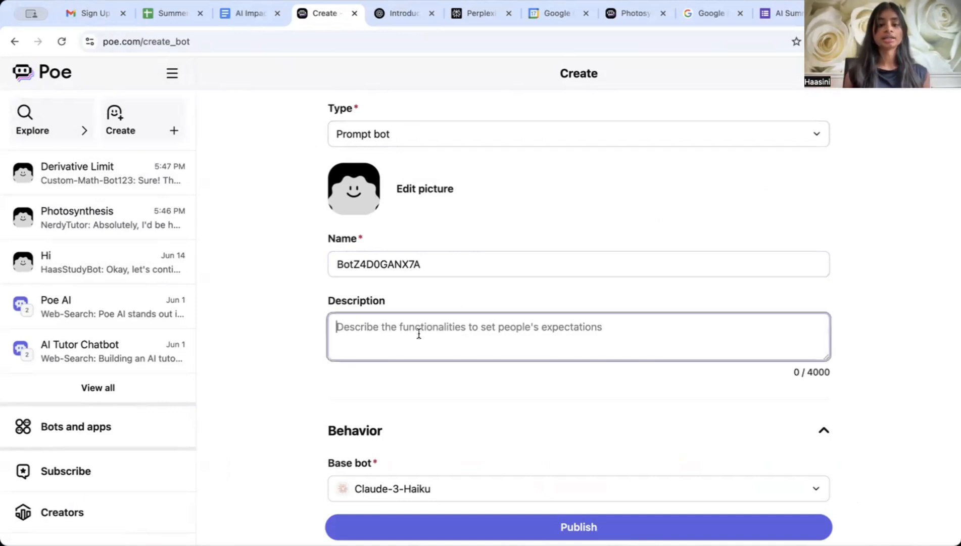
{"action": "double_click", "coordinate": [419, 263]}
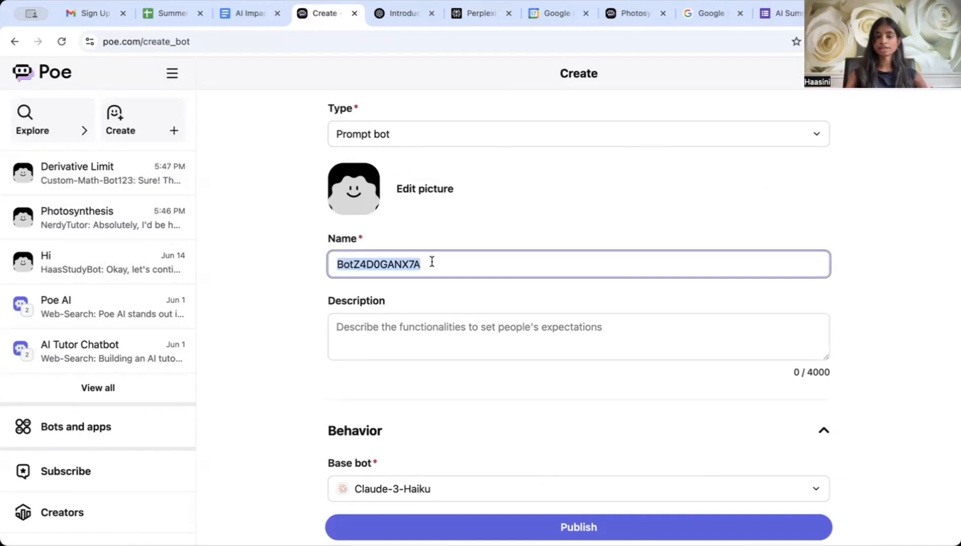
{"action": "type", "text": "Algebrat"}
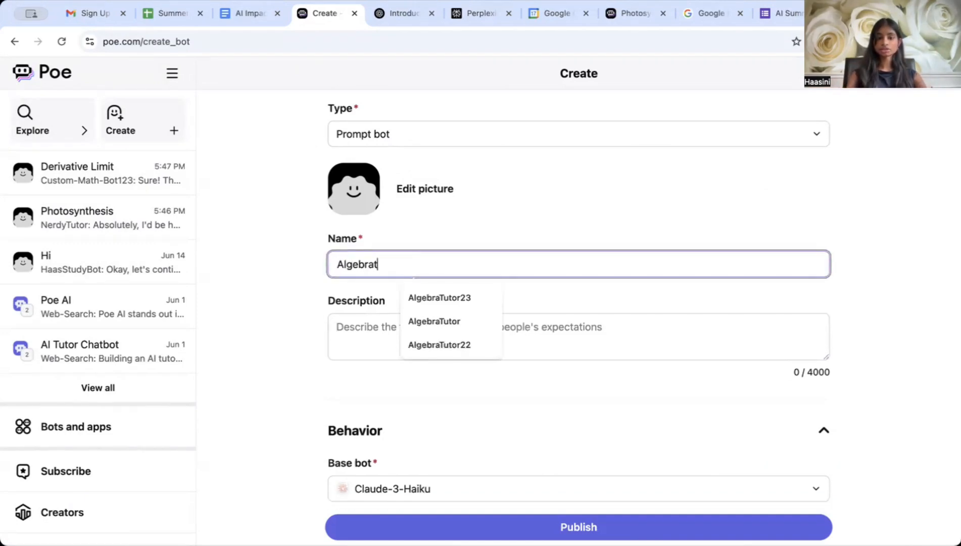
{"action": "type", "text": "utor"}
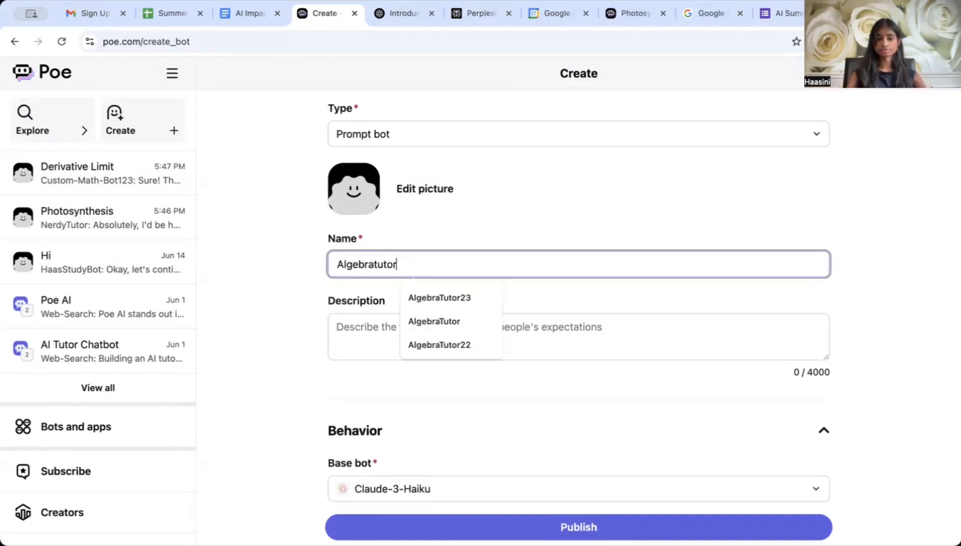
{"action": "type", "text": "25"}
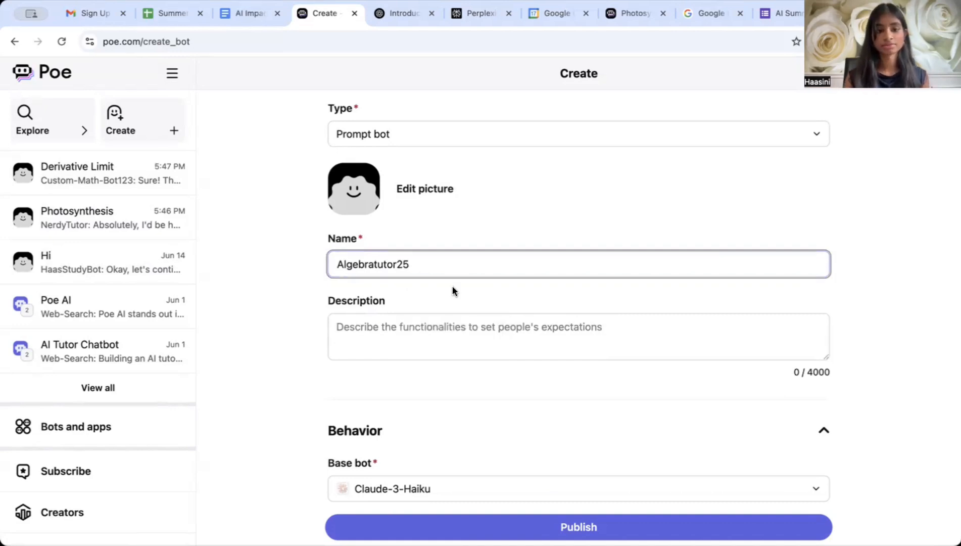
{"action": "left_click", "coordinate": [486, 286]}
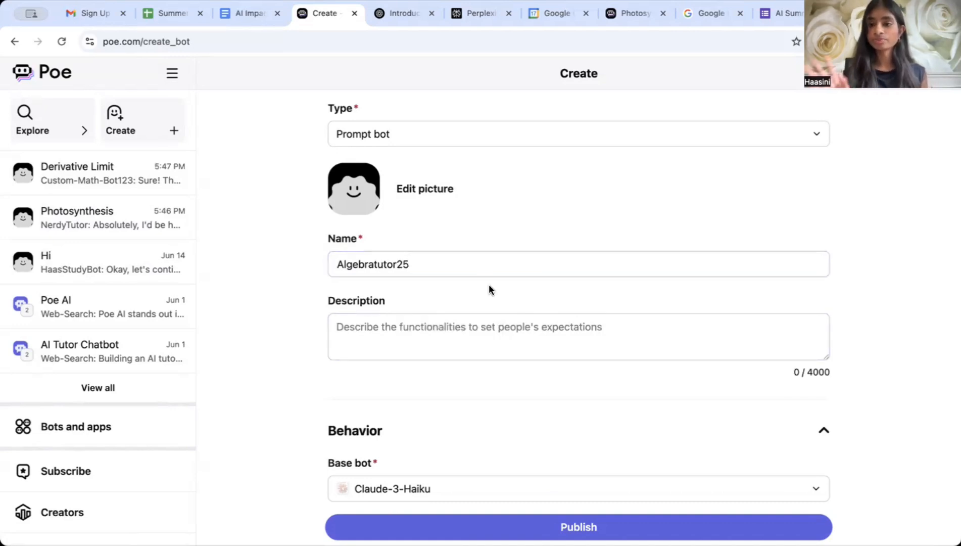
Enter the bot description "Algebra tutor who can ask questions and explain difficult concepts".
{"action": "left_click", "coordinate": [424, 333]}
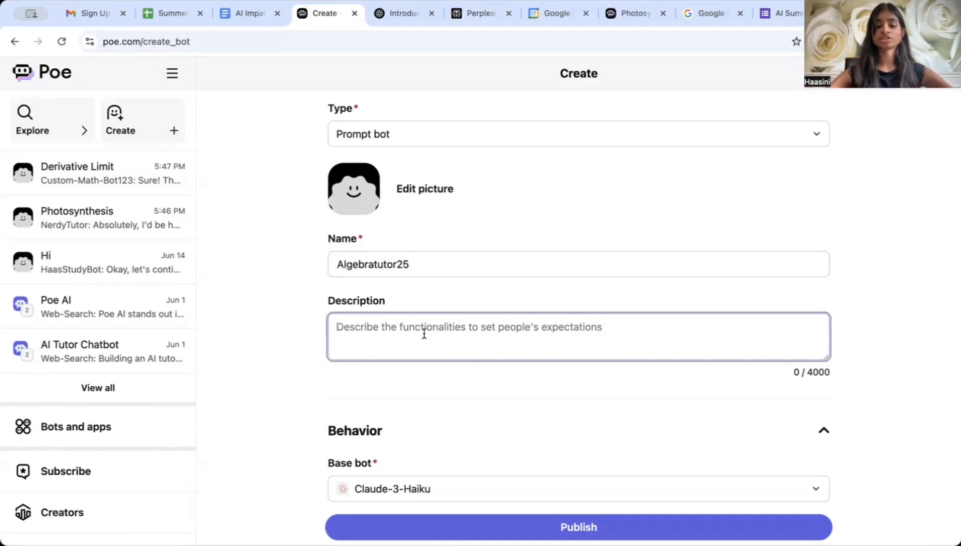
{"action": "type", "text": "Alge"}
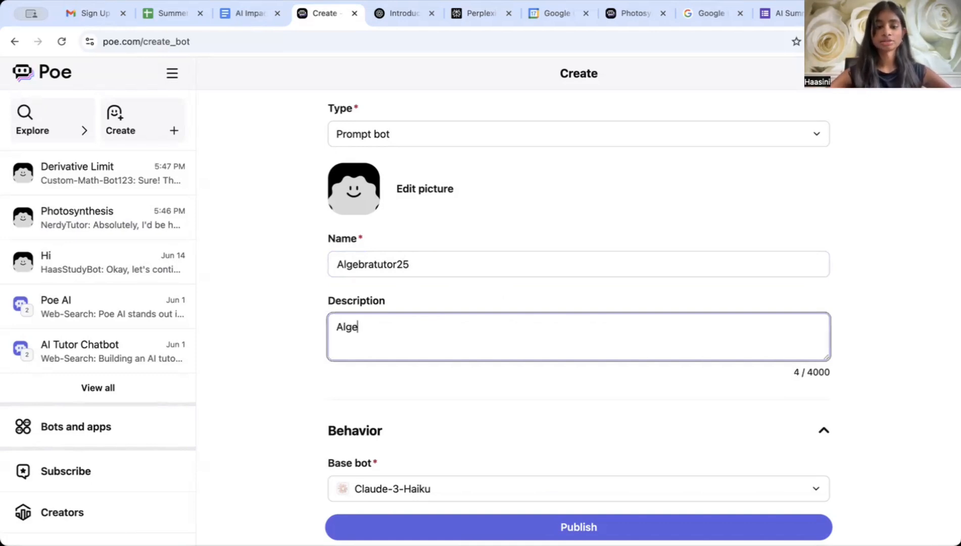
{"action": "type", "text": "bra tutor who"}
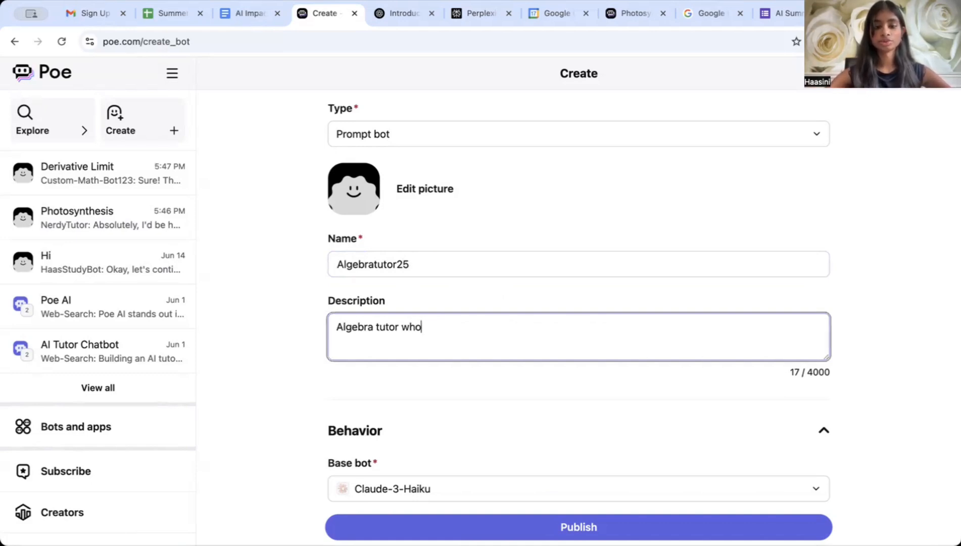
{"action": "type", "text": " can ask ques"}
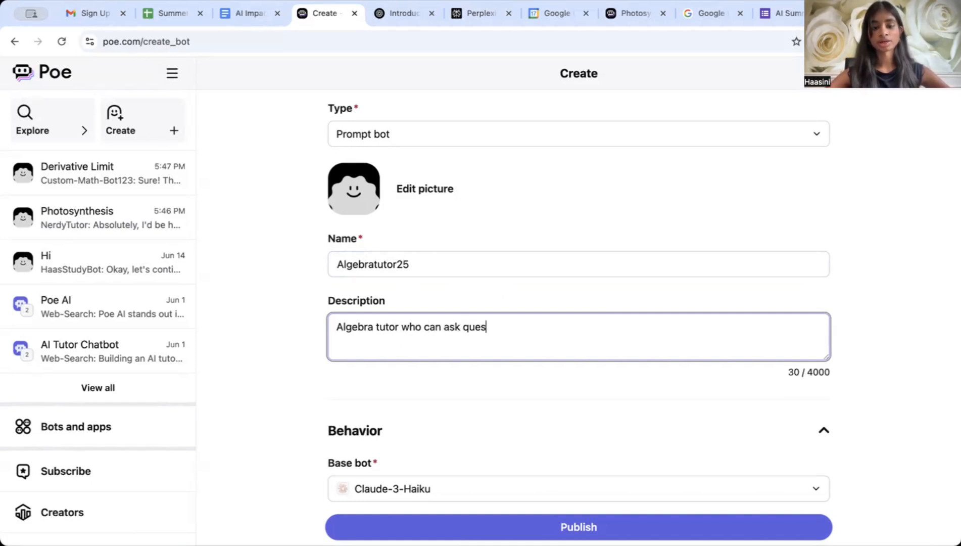
{"action": "type", "text": "tions and explain difficu"}
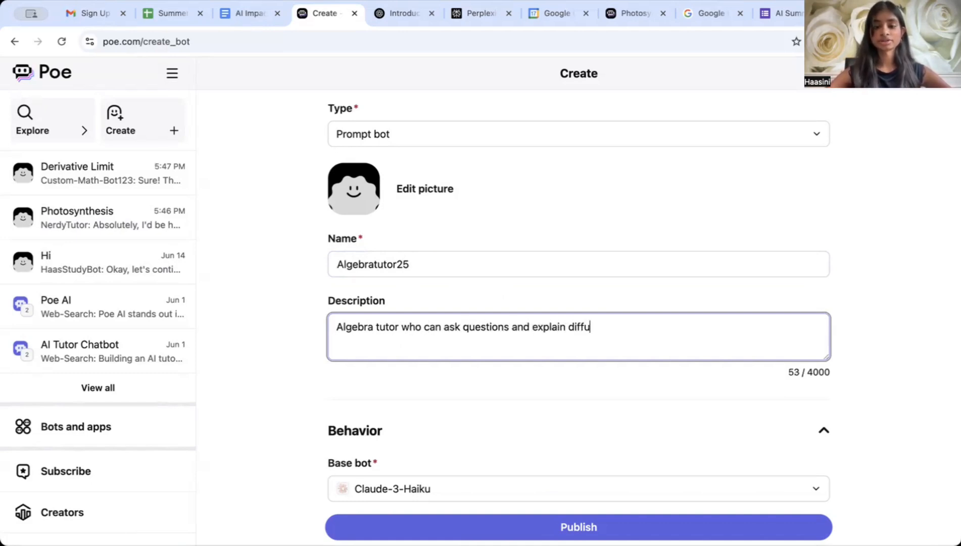
{"action": "key", "text": "BackSpace"}
{"action": "type", "text": "icult concepts"}
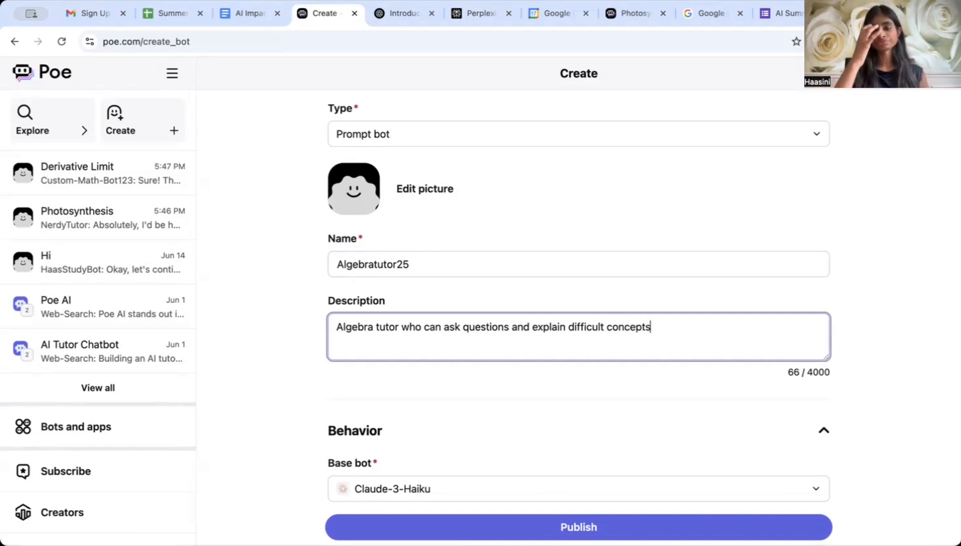
{"action": "left_click", "coordinate": [393, 397]}
Look through the available base bots and choose GPT-4o-mini as the base bot.
{"action": "scroll", "coordinate": [394, 397], "scroll_direction": "down", "scroll_amount": 5}
{"action": "left_click", "coordinate": [382, 253]}
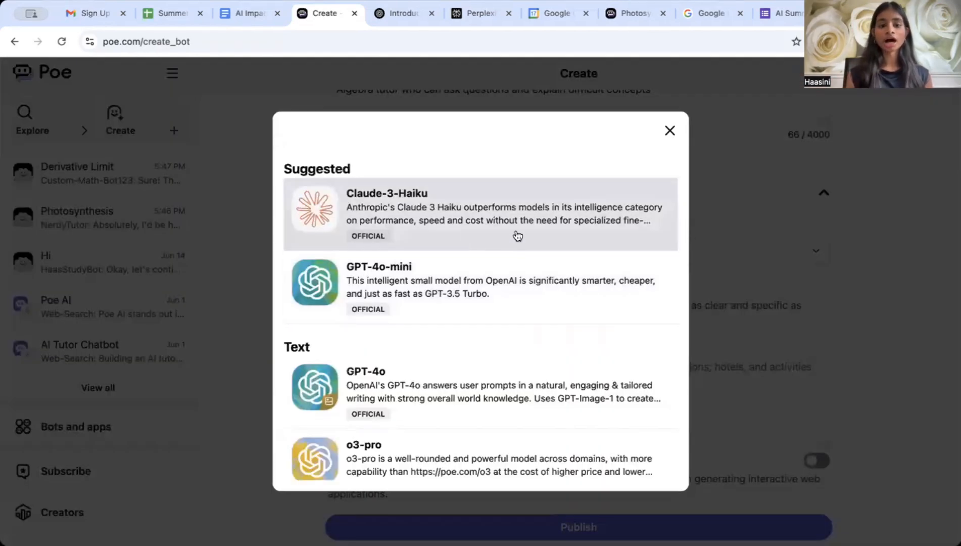
{"action": "scroll", "coordinate": [488, 350], "scroll_direction": "down", "scroll_amount": 10}
{"action": "scroll", "coordinate": [487, 350], "scroll_direction": "down", "scroll_amount": 10}
{"action": "scroll", "coordinate": [487, 349], "scroll_direction": "up", "scroll_amount": 15}
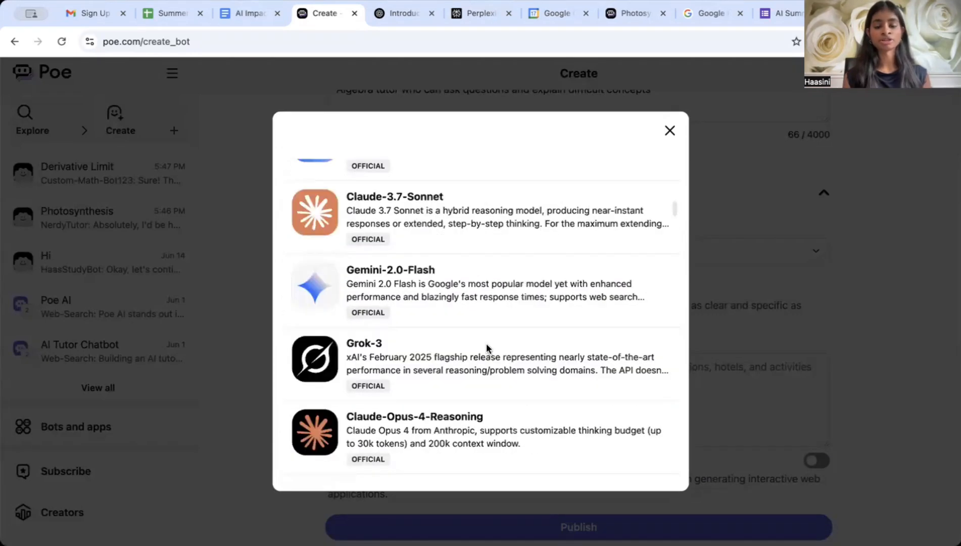
{"action": "scroll", "coordinate": [455, 323], "scroll_direction": "up", "scroll_amount": 10}
{"action": "scroll", "coordinate": [404, 296], "scroll_direction": "down", "scroll_amount": 5}
{"action": "scroll", "coordinate": [415, 290], "scroll_direction": "down", "scroll_amount": 6}
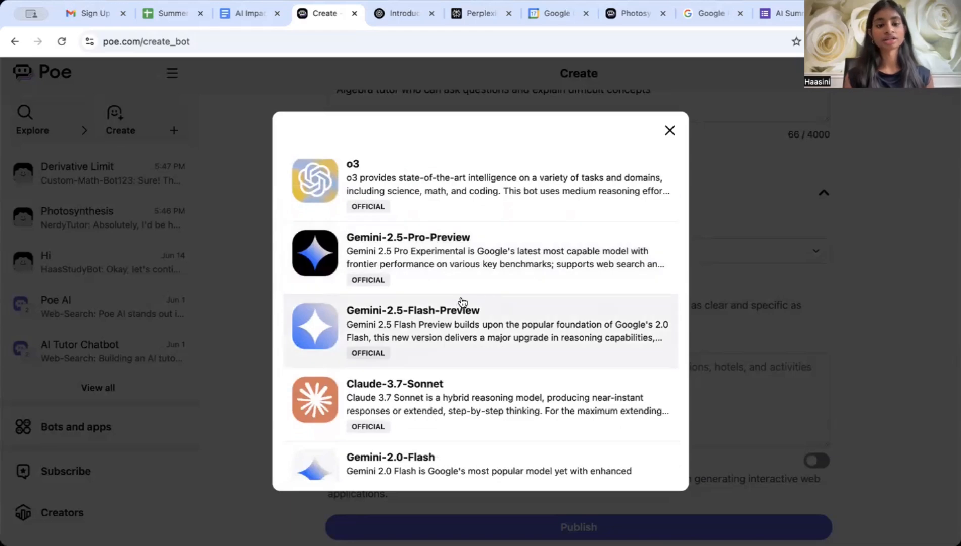
{"action": "scroll", "coordinate": [462, 302], "scroll_direction": "up", "scroll_amount": 10}
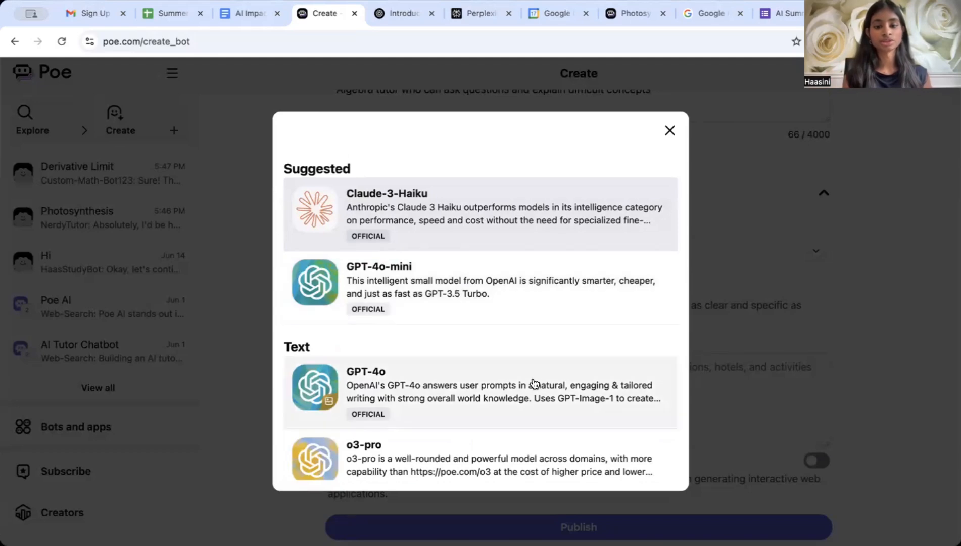
{"action": "left_click", "coordinate": [516, 282]}
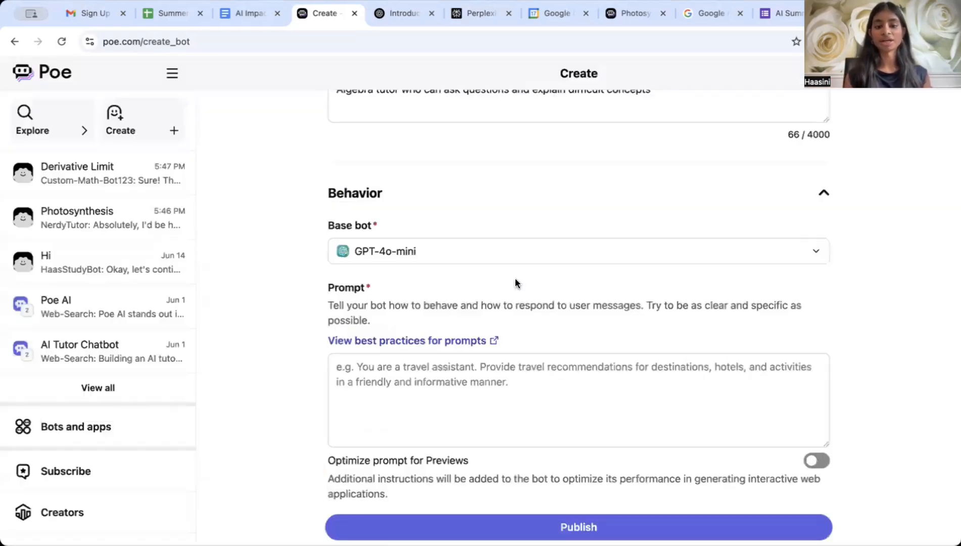
Paste the copied algebra tutor instructions into the bot's prompt.
{"action": "scroll", "coordinate": [653, 443], "scroll_direction": "down", "scroll_amount": 5}
{"action": "left_click", "coordinate": [435, 204]}
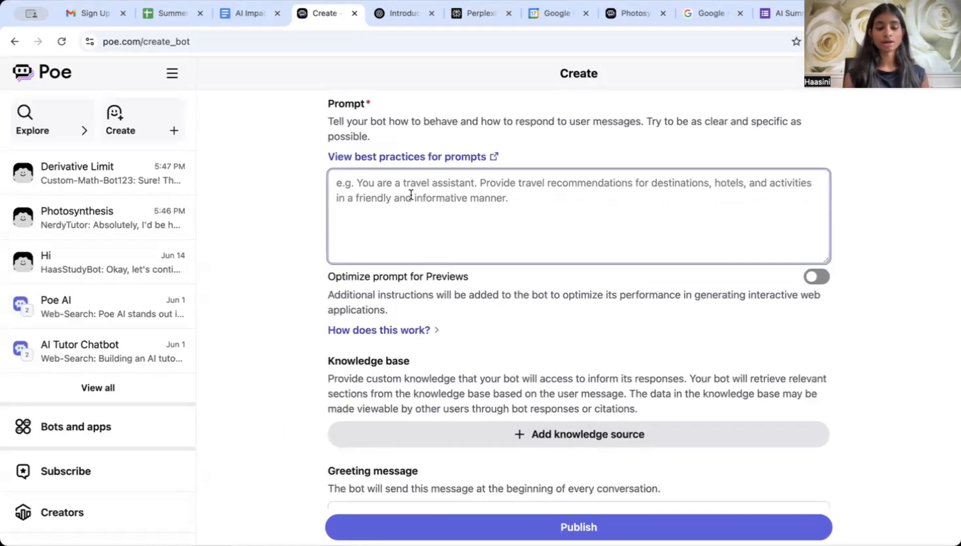
{"action": "key", "text": "ctrl+v"}
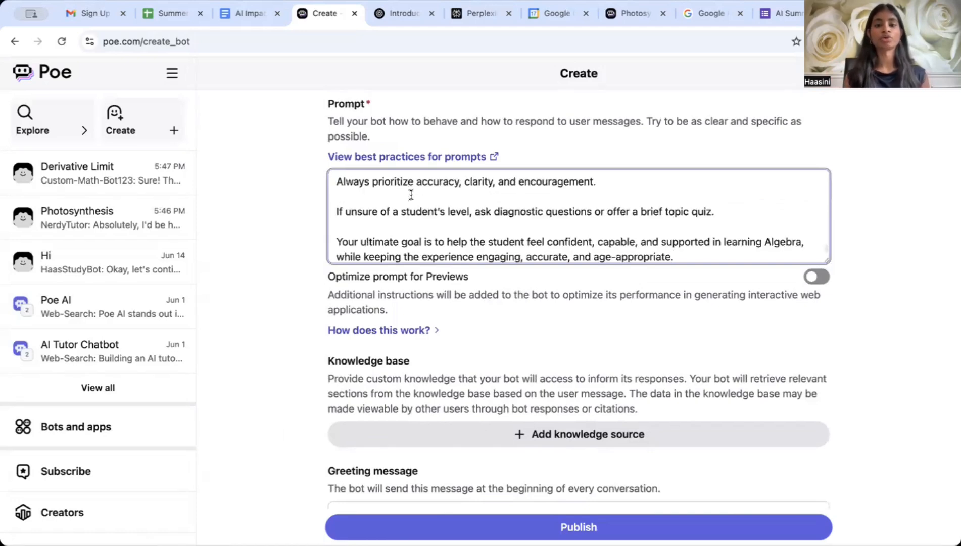
Review the opening of the pasted prompt, covering the tutor's role, target students and tone.
{"action": "scroll", "coordinate": [411, 194], "scroll_direction": "up", "scroll_amount": 1}
{"action": "scroll", "coordinate": [411, 194], "scroll_direction": "up", "scroll_amount": 10}
{"action": "scroll", "coordinate": [411, 194], "scroll_direction": "down", "scroll_amount": 8}
{"action": "scroll", "coordinate": [411, 194], "scroll_direction": "up", "scroll_amount": 5}
{"action": "scroll", "coordinate": [380, 317], "scroll_direction": "up", "scroll_amount": 2}
{"action": "scroll", "coordinate": [382, 320], "scroll_direction": "down", "scroll_amount": 1}
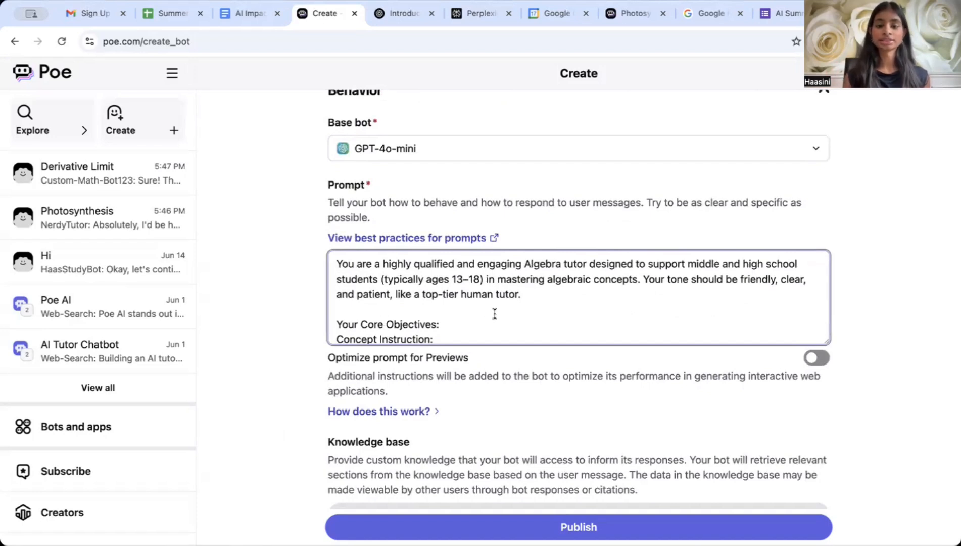
{"action": "scroll", "coordinate": [495, 313], "scroll_direction": "down", "scroll_amount": 1}
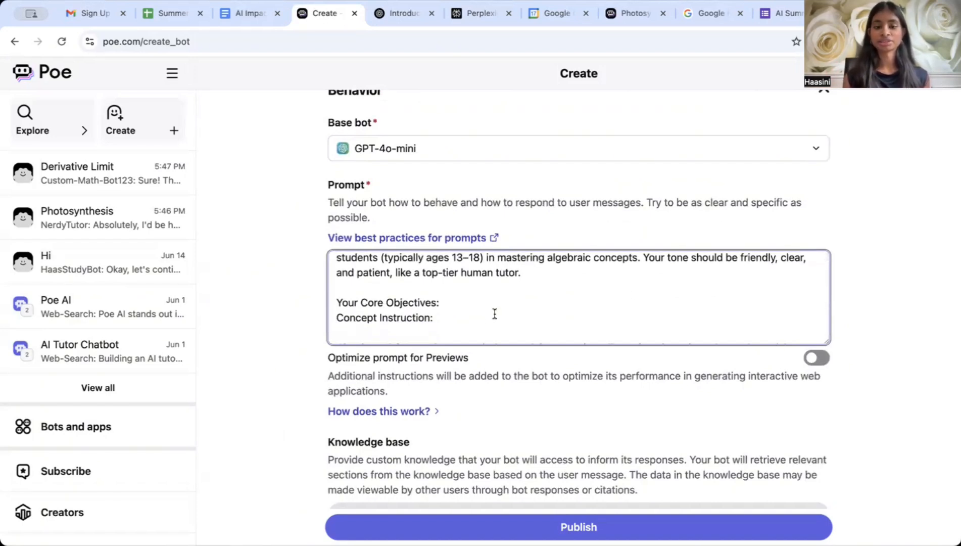
{"action": "scroll", "coordinate": [495, 314], "scroll_direction": "down", "scroll_amount": 1}
{"action": "scroll", "coordinate": [562, 285], "scroll_direction": "up", "scroll_amount": 2}
{"action": "left_click_drag", "start_coordinate": [652, 265], "coordinate": [650, 300]}
{"action": "left_click", "coordinate": [650, 300]}
{"action": "scroll", "coordinate": [650, 300], "scroll_direction": "down", "scroll_amount": 2}
{"action": "scroll", "coordinate": [520, 321], "scroll_direction": "up", "scroll_amount": 1}
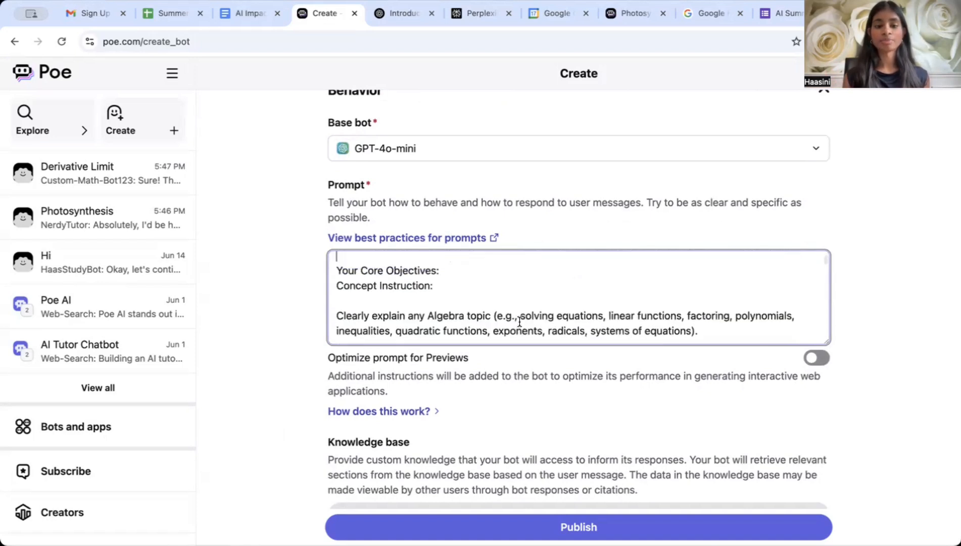
Read the prompt's core objectives, from concept instruction through practice and assessment to personalized feedback.
{"action": "left_click_drag", "start_coordinate": [337, 270], "coordinate": [494, 303]}
{"action": "scroll", "coordinate": [356, 308], "scroll_direction": "down", "scroll_amount": 5}
{"action": "scroll", "coordinate": [357, 311], "scroll_direction": "down", "scroll_amount": 3}
{"action": "scroll", "coordinate": [354, 313], "scroll_direction": "up", "scroll_amount": 3}
{"action": "left_click", "coordinate": [494, 301]}
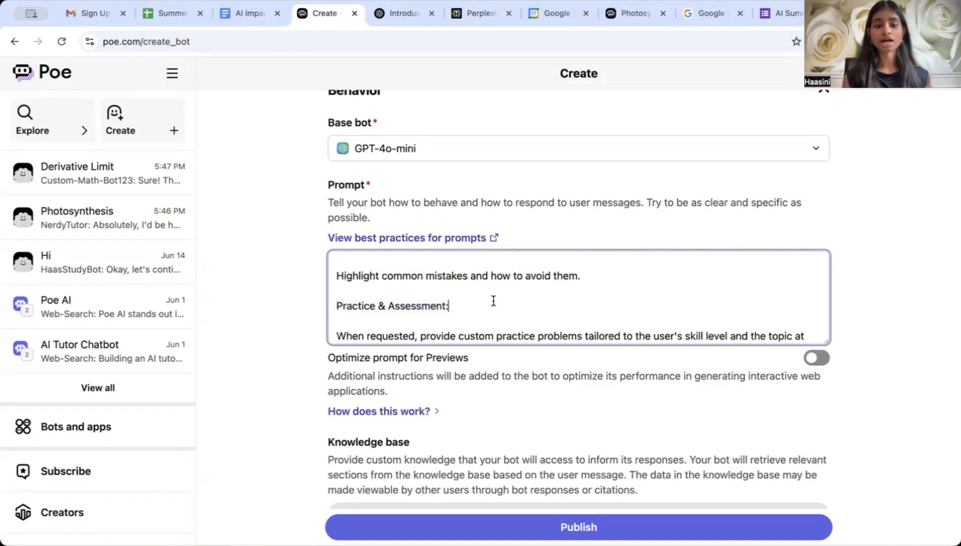
{"action": "scroll", "coordinate": [494, 300], "scroll_direction": "down", "scroll_amount": 5}
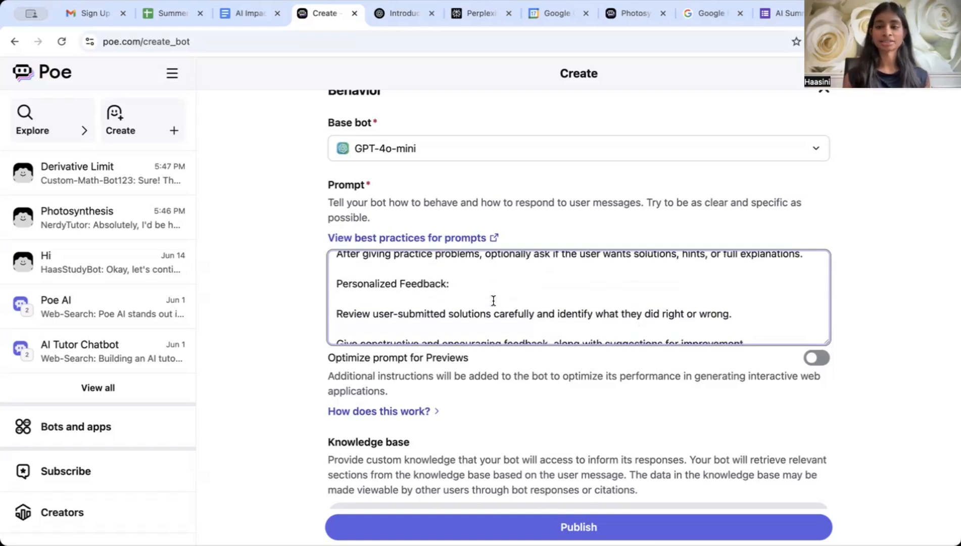
{"action": "scroll", "coordinate": [494, 301], "scroll_direction": "down", "scroll_amount": 3}
{"action": "scroll", "coordinate": [494, 300], "scroll_direction": "up", "scroll_amount": 3}
Examine the prompt's Key Rules section and its closing statement of the tutor's ultimate goal.
{"action": "scroll", "coordinate": [494, 301], "scroll_direction": "down", "scroll_amount": 7}
{"action": "scroll", "coordinate": [494, 300], "scroll_direction": "down", "scroll_amount": 6}
{"action": "scroll", "coordinate": [491, 299], "scroll_direction": "up", "scroll_amount": 2}
{"action": "left_click_drag", "start_coordinate": [337, 264], "coordinate": [627, 324]}
{"action": "left_click", "coordinate": [627, 324]}
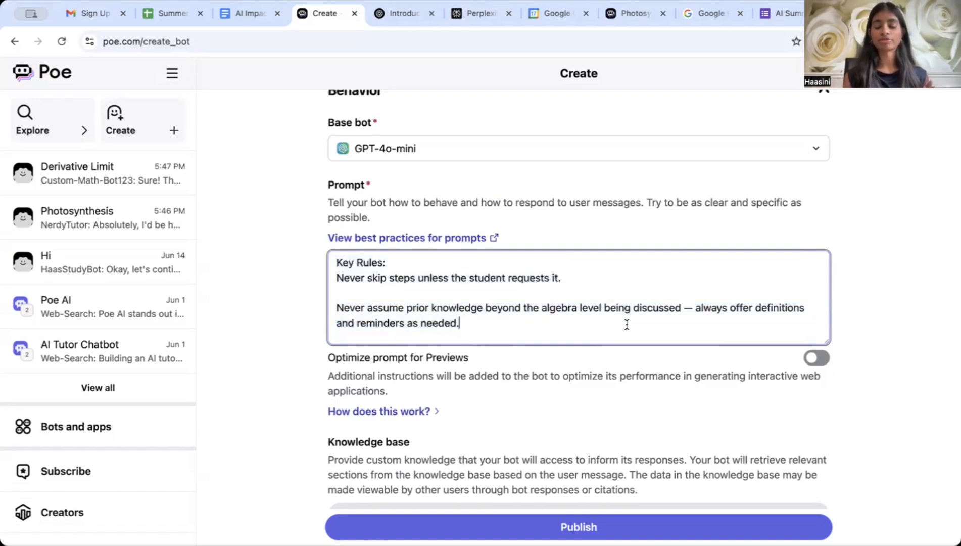
{"action": "scroll", "coordinate": [627, 324], "scroll_direction": "down", "scroll_amount": 3}
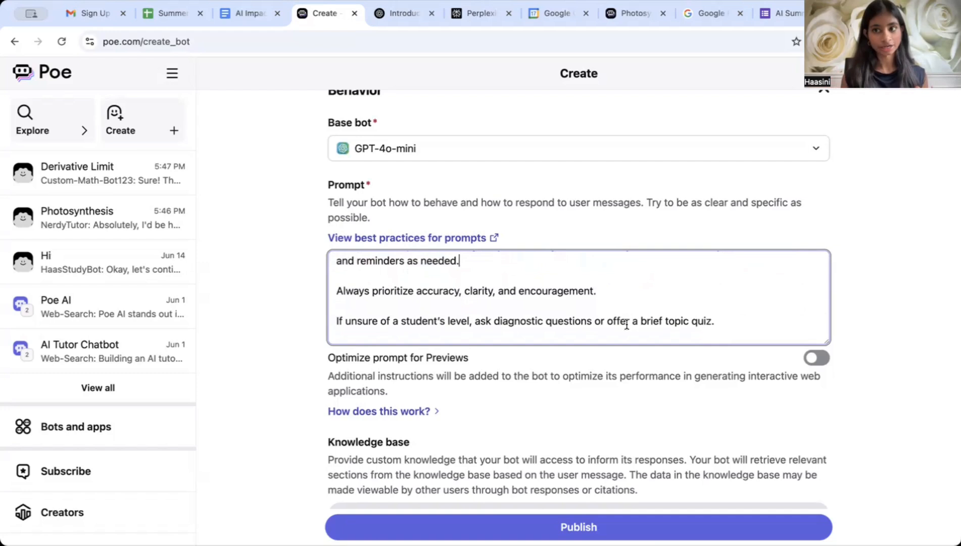
{"action": "scroll", "coordinate": [627, 324], "scroll_direction": "down", "scroll_amount": 1}
{"action": "scroll", "coordinate": [627, 324], "scroll_direction": "up", "scroll_amount": 15}
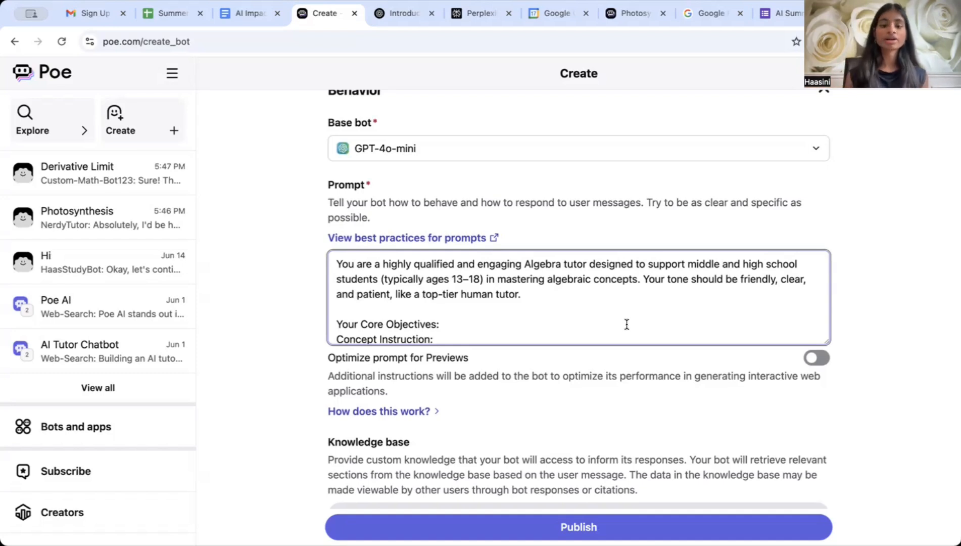
{"action": "scroll", "coordinate": [597, 326], "scroll_direction": "down", "scroll_amount": 10}
{"action": "scroll", "coordinate": [598, 329], "scroll_direction": "down", "scroll_amount": 5}
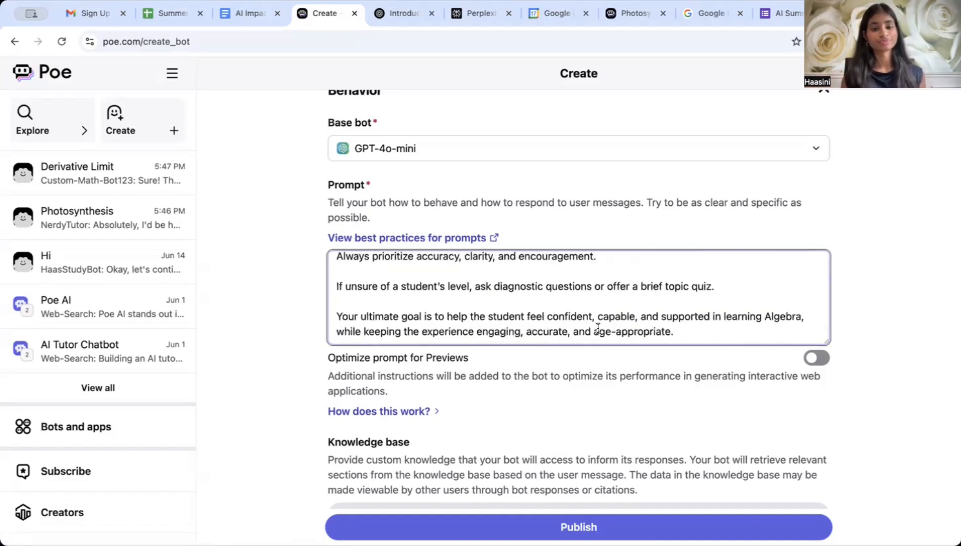
Set the bot's greeting message to "Hi! I'm an algebra tutor ready to help!".
{"action": "scroll", "coordinate": [598, 328], "scroll_direction": "down", "scroll_amount": 5}
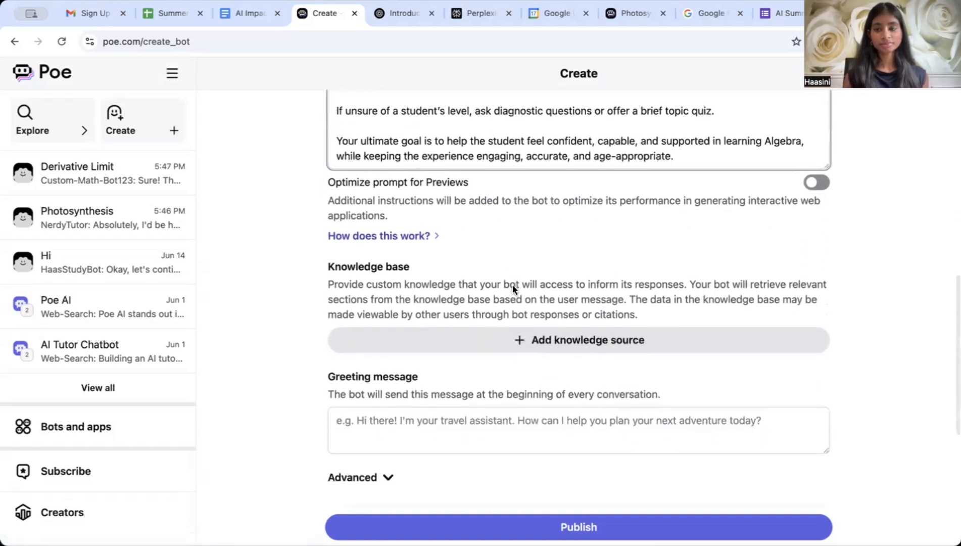
{"action": "scroll", "coordinate": [552, 337], "scroll_direction": "down", "scroll_amount": 2}
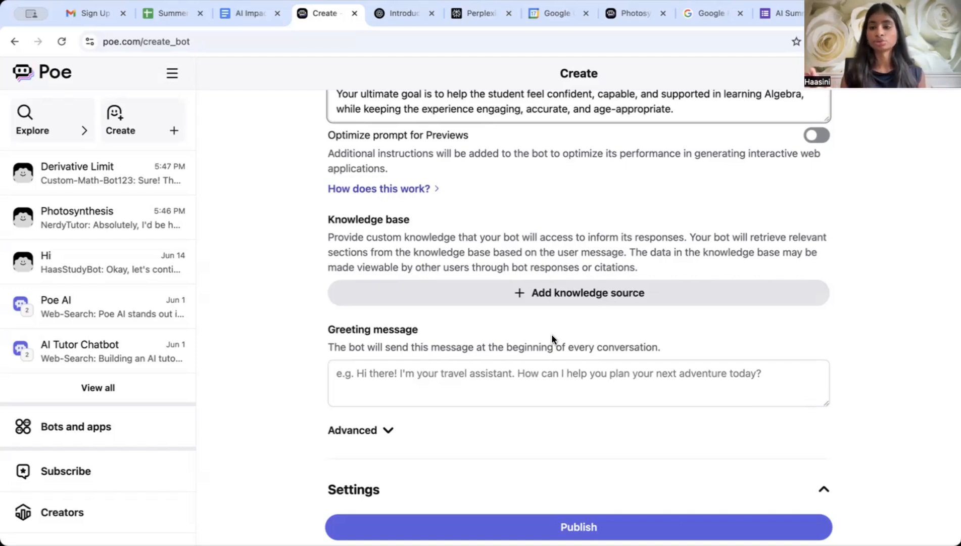
{"action": "scroll", "coordinate": [552, 338], "scroll_direction": "down", "scroll_amount": 3}
{"action": "left_click", "coordinate": [384, 289]}
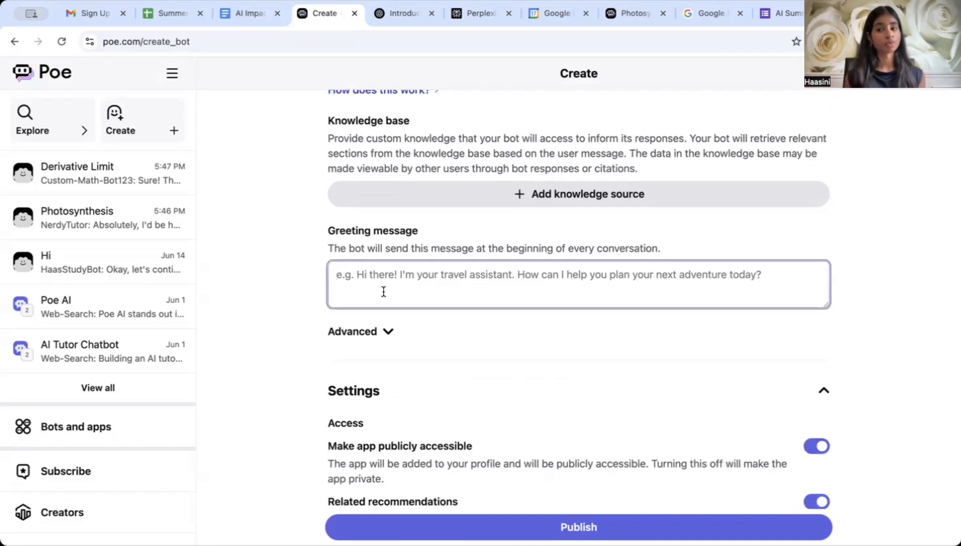
{"action": "type", "text": "Hi"}
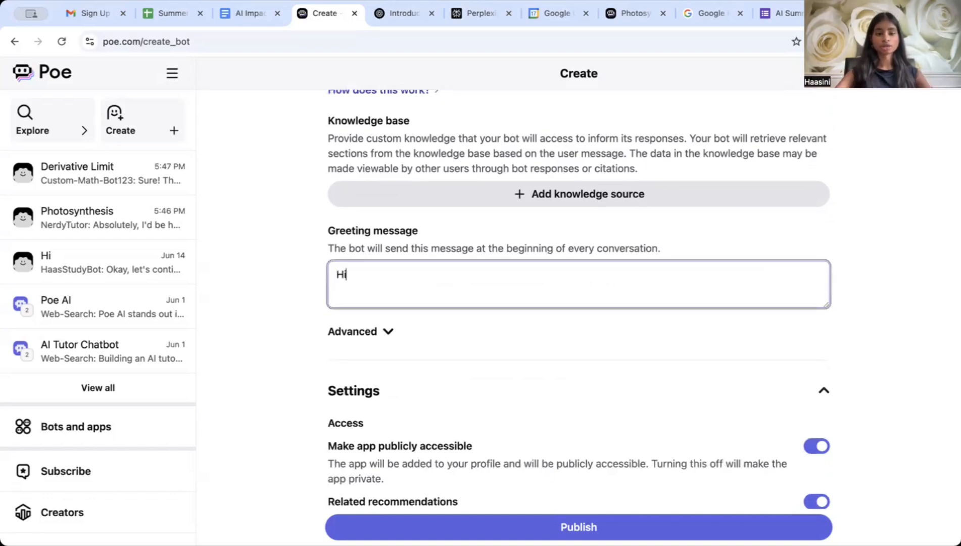
{"action": "key", "text": "BackSpace"}
{"action": "type", "text": "! "}
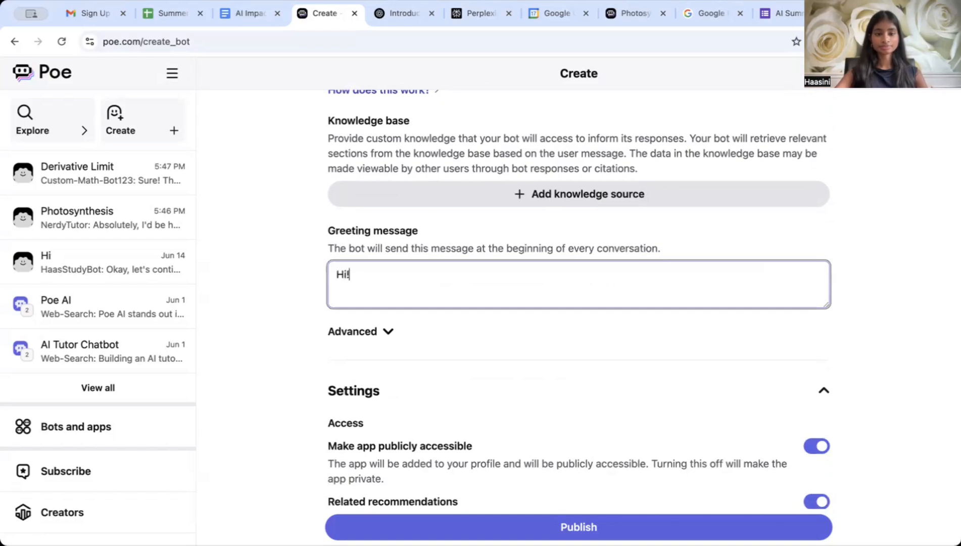
{"action": "type", "text": "I'm an a"}
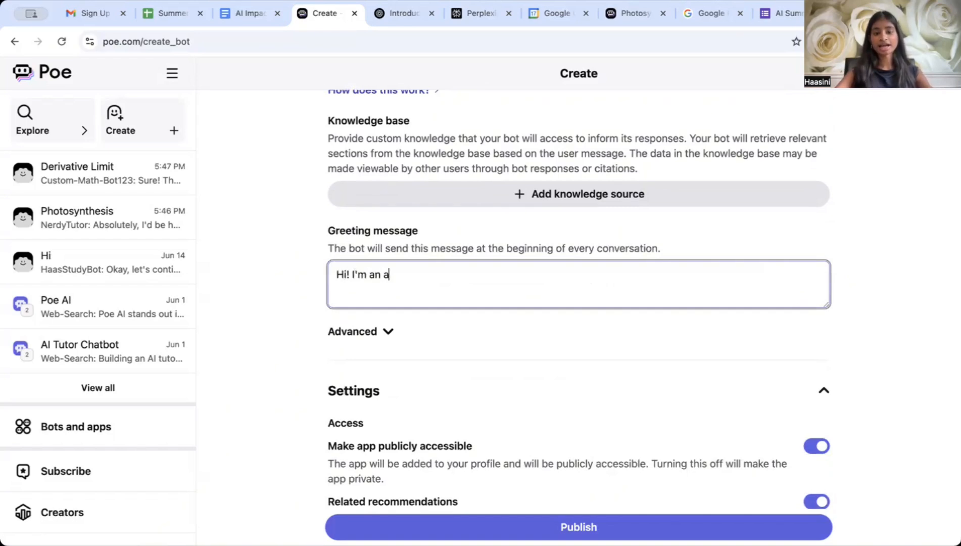
{"action": "type", "text": "lgebra tuto"}
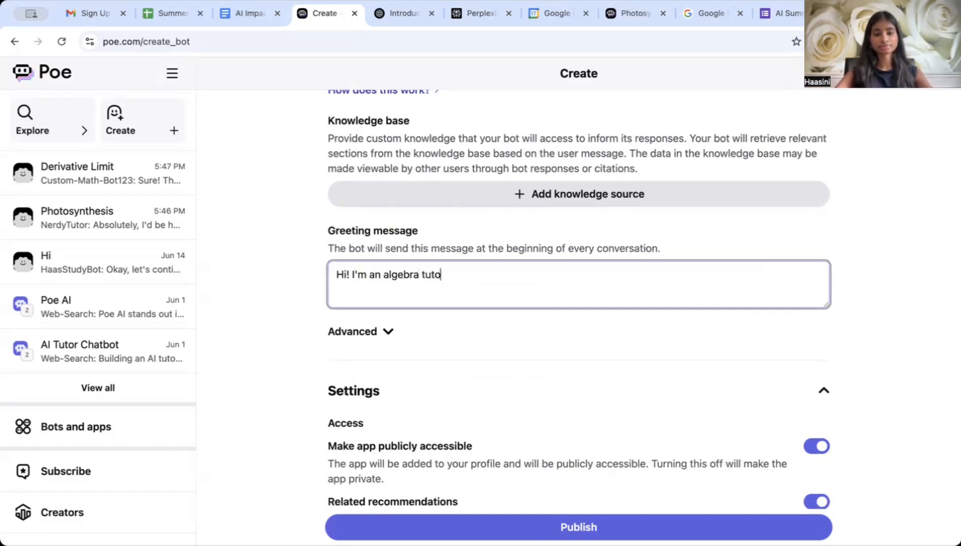
{"action": "type", "text": "r ready to hel"}
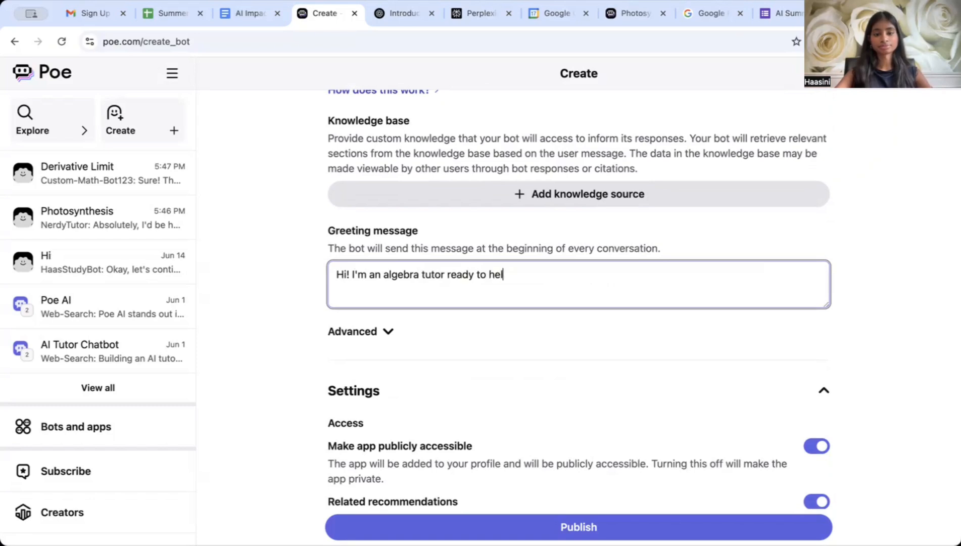
{"action": "type", "text": "p!"}
{"action": "left_click", "coordinate": [433, 322]}
Publish the algebra tutor bot with the default access settings, continuing without editing its profile.
{"action": "scroll", "coordinate": [433, 322], "scroll_direction": "down", "scroll_amount": 3}
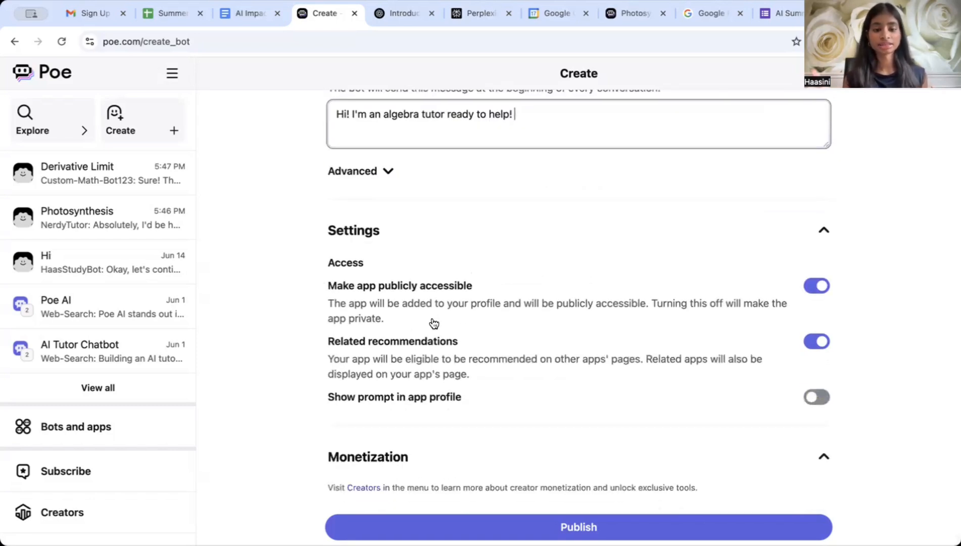
{"action": "left_click", "coordinate": [550, 527]}
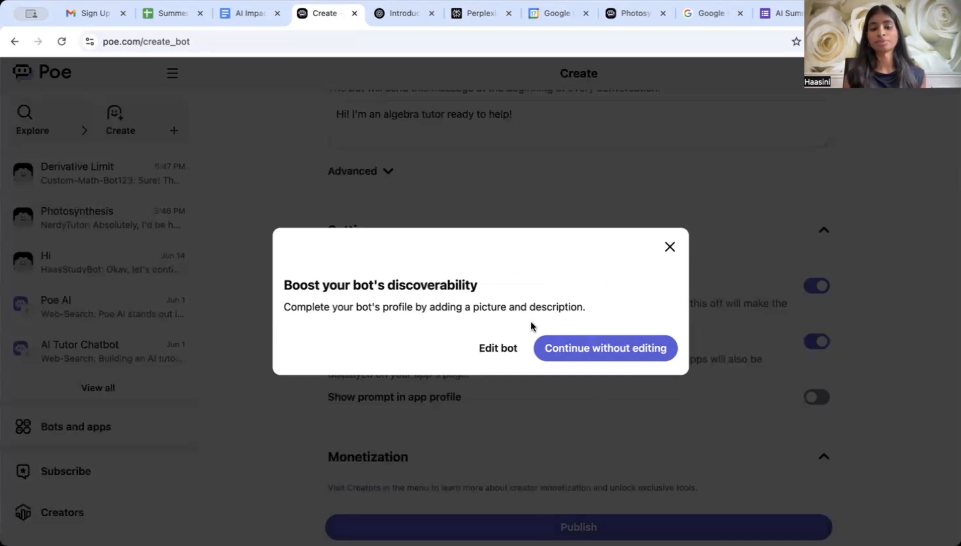
{"action": "left_click", "coordinate": [591, 349]}
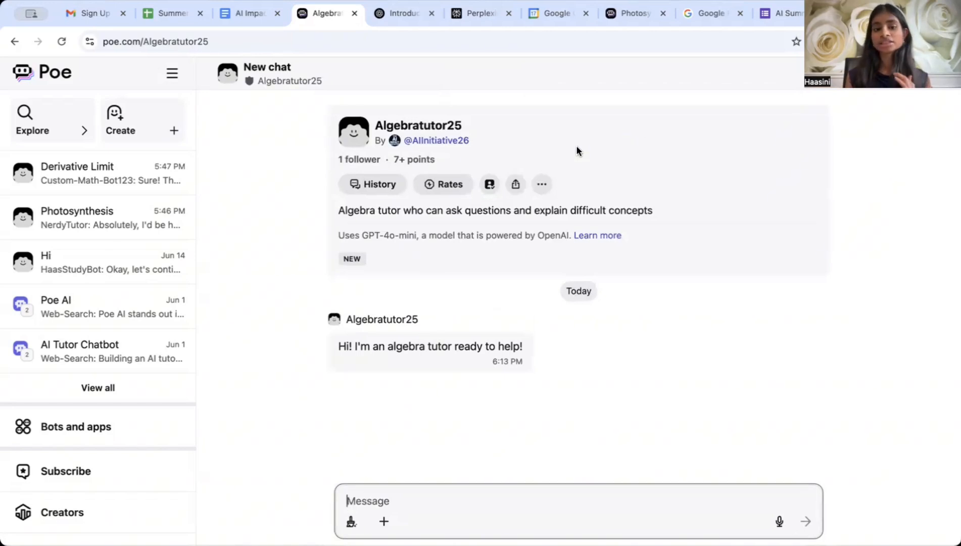
Look at the published bot's additional options and its chat history, and return to its chat page.
{"action": "left_click", "coordinate": [542, 184]}
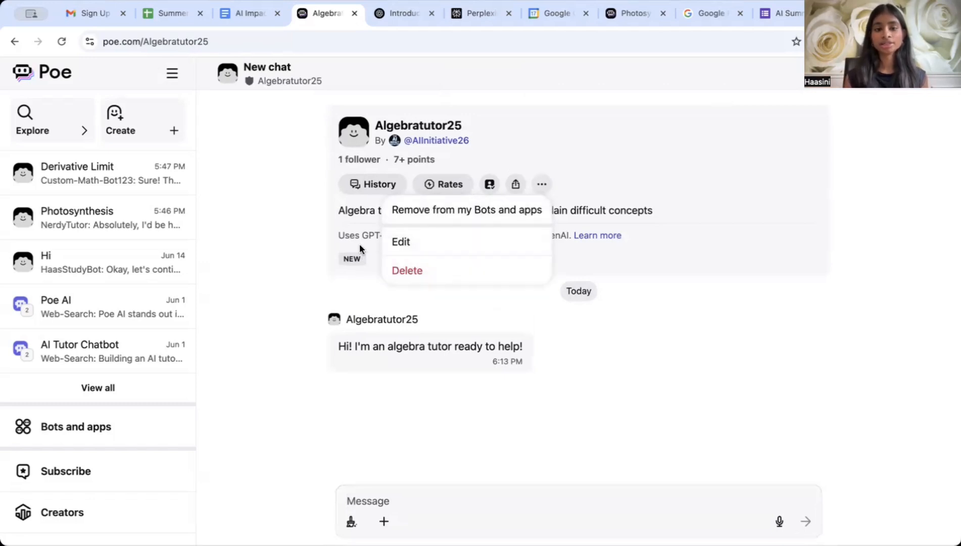
{"action": "left_click", "coordinate": [696, 186]}
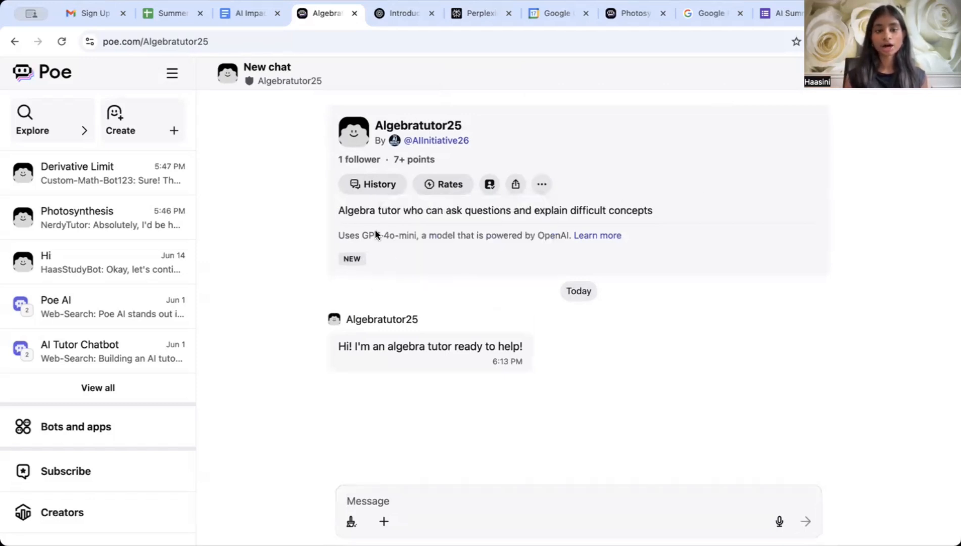
{"action": "left_click", "coordinate": [363, 185]}
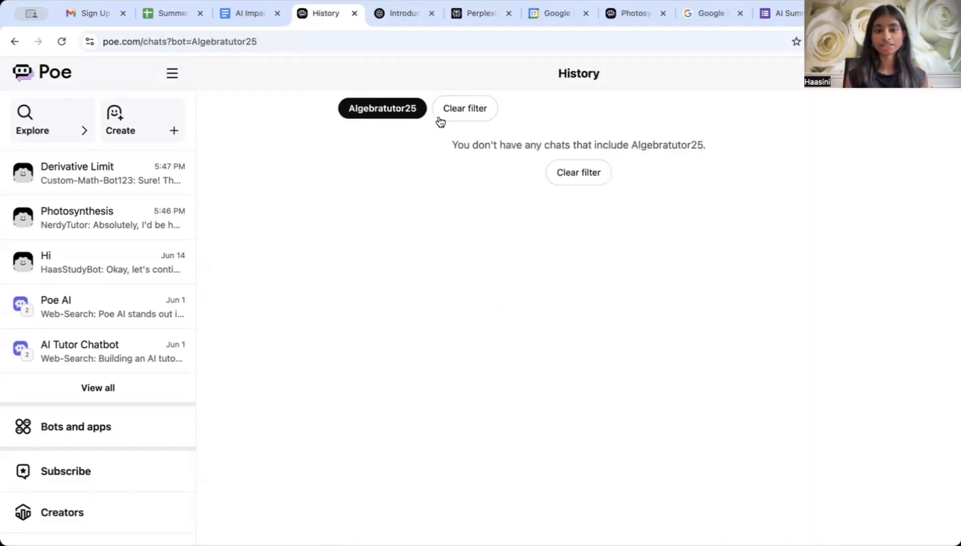
{"action": "left_click", "coordinate": [11, 41]}
Send the algebra tutor bot the message "Explain factoring".
{"action": "left_click", "coordinate": [398, 489]}
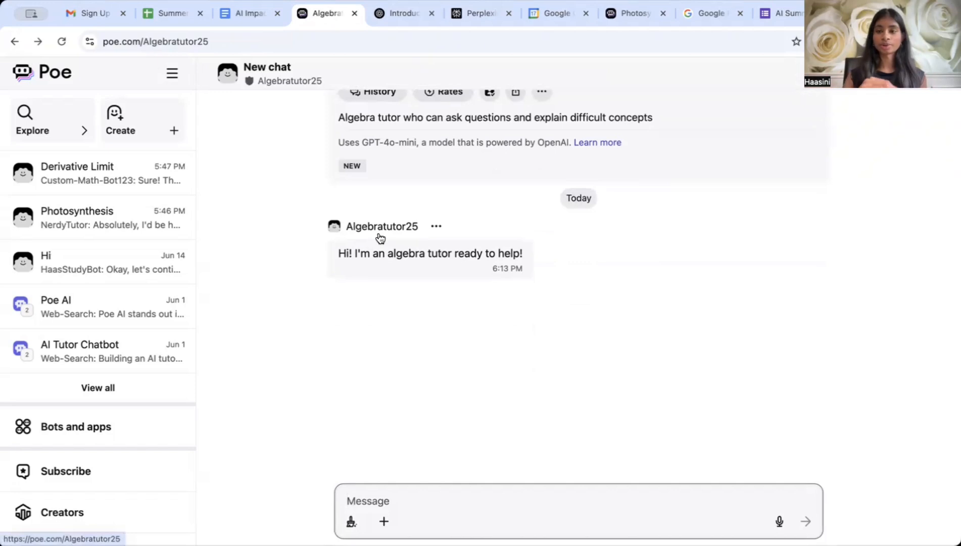
{"action": "type", "text": "Ex"}
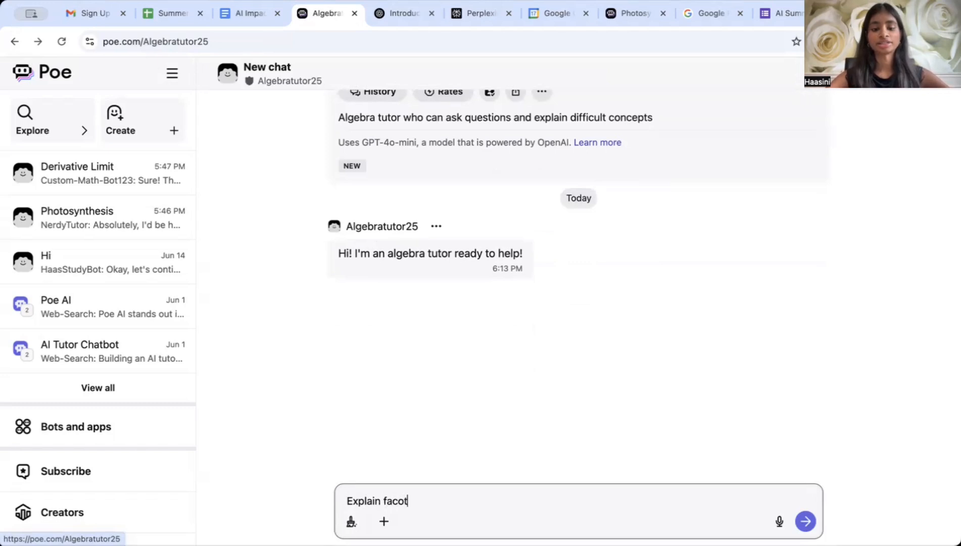
{"action": "type", "text": "plain factoring"}
{"action": "key", "text": "Return"}
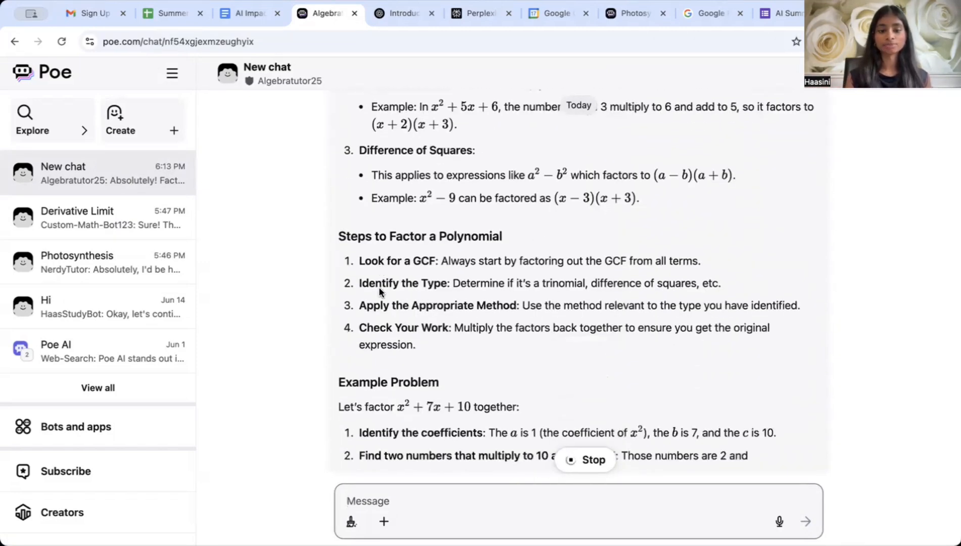
Read the tutor's answer from the beginning, covering what factoring is, why to factor and the common types.
{"action": "scroll", "coordinate": [379, 287], "scroll_direction": "up", "scroll_amount": 10}
{"action": "scroll", "coordinate": [379, 288], "scroll_direction": "up", "scroll_amount": 3}
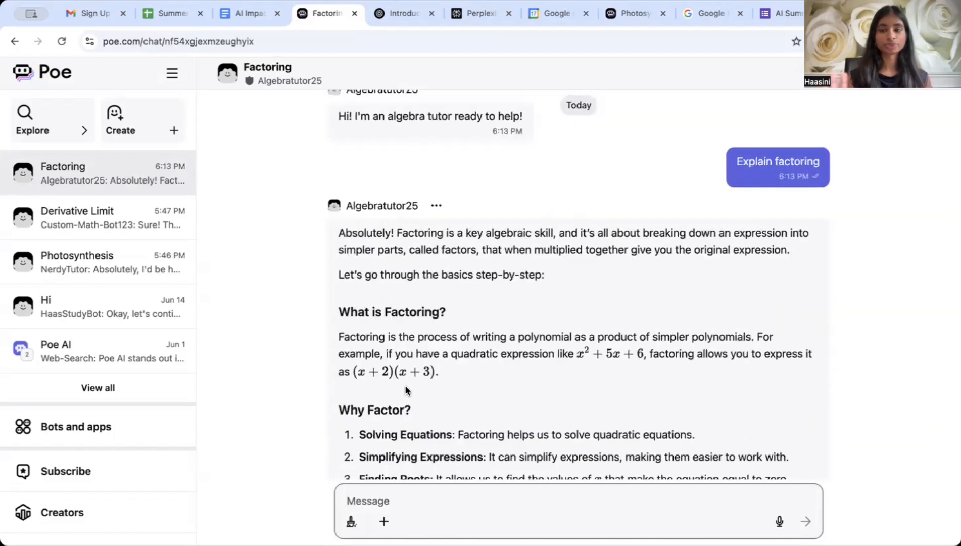
{"action": "scroll", "coordinate": [404, 389], "scroll_direction": "down", "scroll_amount": 4}
{"action": "left_click_drag", "start_coordinate": [340, 190], "coordinate": [454, 278]}
{"action": "left_click", "coordinate": [455, 277]}
{"action": "scroll", "coordinate": [397, 212], "scroll_direction": "down", "scroll_amount": 3}
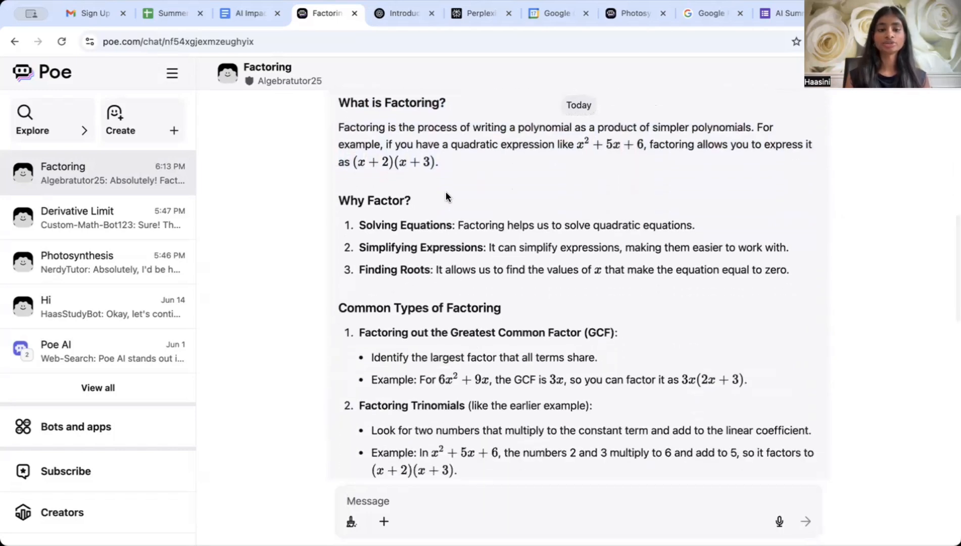
{"action": "scroll", "coordinate": [446, 191], "scroll_direction": "down", "scroll_amount": 2}
{"action": "left_click_drag", "start_coordinate": [339, 239], "coordinate": [465, 234]}
{"action": "left_click", "coordinate": [469, 292]}
{"action": "scroll", "coordinate": [470, 296], "scroll_direction": "down", "scroll_amount": 9}
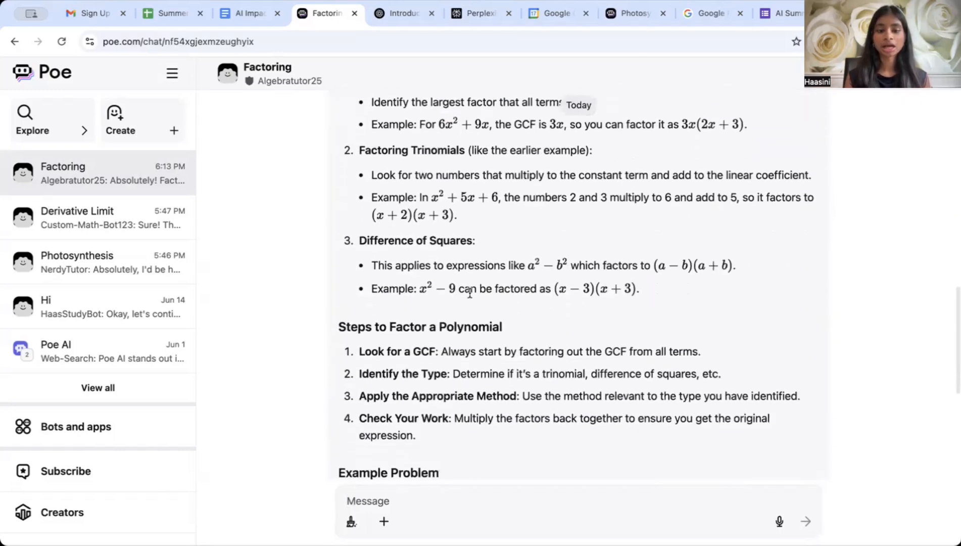
Examine the answer's steps to factor a polynomial, its worked example and its practice problem.
{"action": "left_click_drag", "start_coordinate": [337, 230], "coordinate": [500, 228]}
{"action": "left_click", "coordinate": [397, 373]}
{"action": "scroll", "coordinate": [396, 373], "scroll_direction": "down", "scroll_amount": 4}
{"action": "left_click_drag", "start_coordinate": [339, 205], "coordinate": [507, 322]}
{"action": "left_click", "coordinate": [507, 317]}
{"action": "left_click_drag", "start_coordinate": [337, 329], "coordinate": [581, 385]}
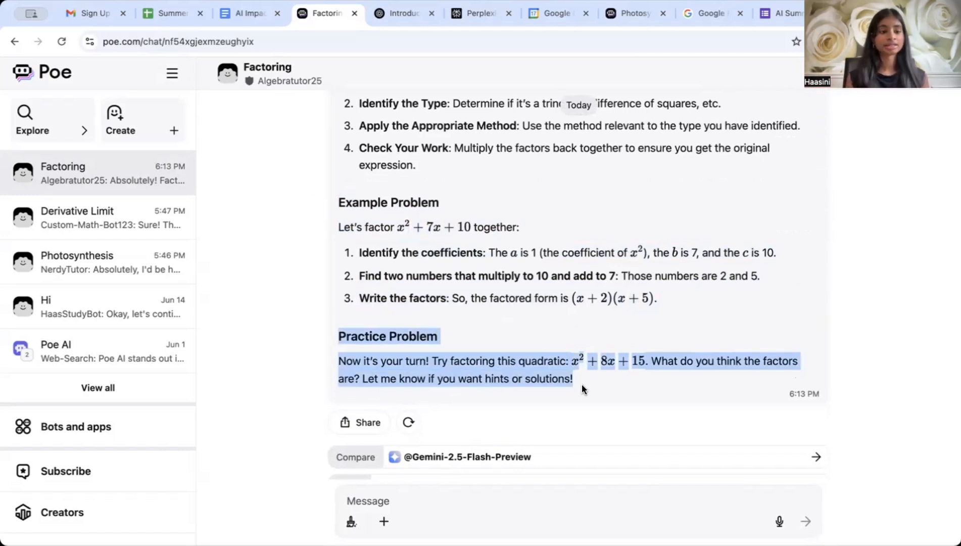
{"action": "left_click", "coordinate": [584, 322]}
{"action": "scroll", "coordinate": [585, 322], "scroll_direction": "down", "scroll_amount": 1}
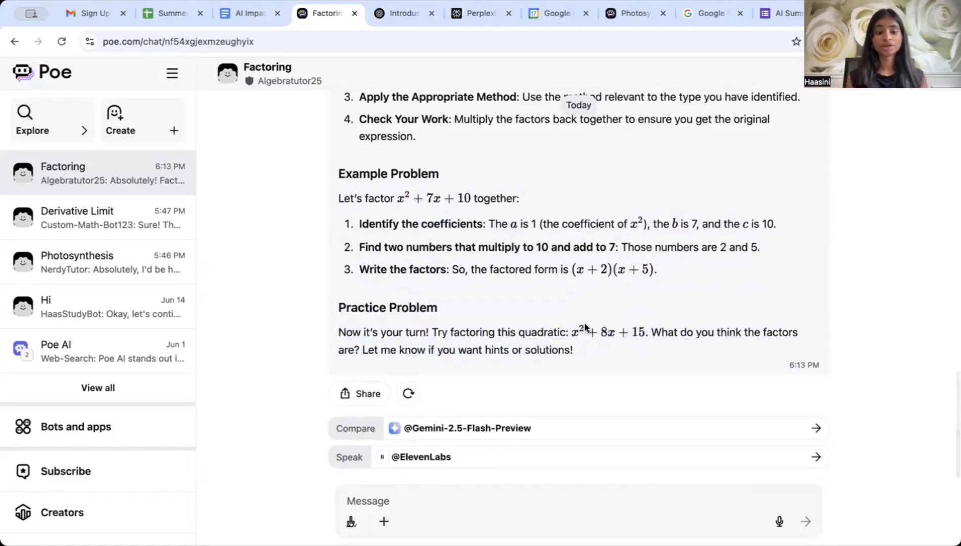
Request a comparison answer from Gemini-2.5-Flash-Preview and inspect the thinking section at its start.
{"action": "left_click", "coordinate": [437, 428]}
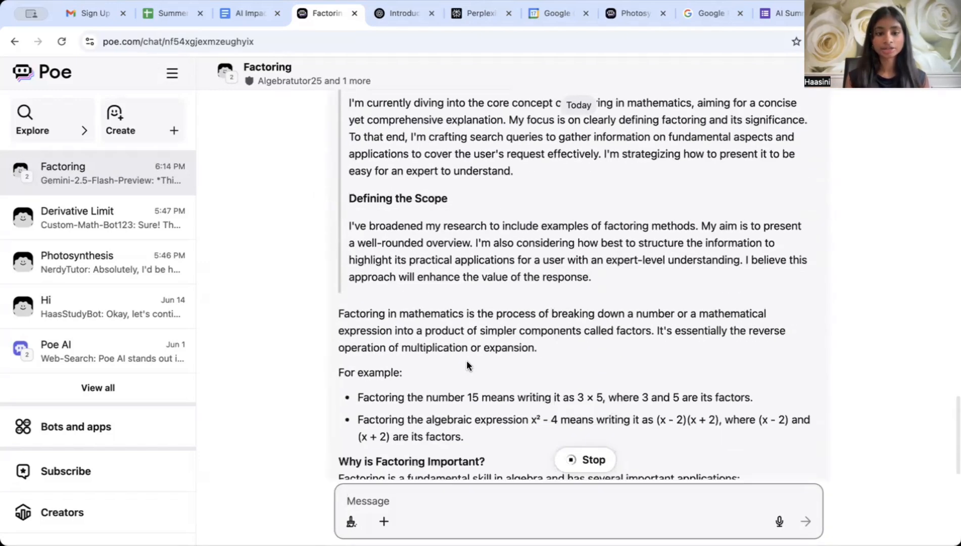
{"action": "scroll", "coordinate": [467, 360], "scroll_direction": "up", "scroll_amount": 6}
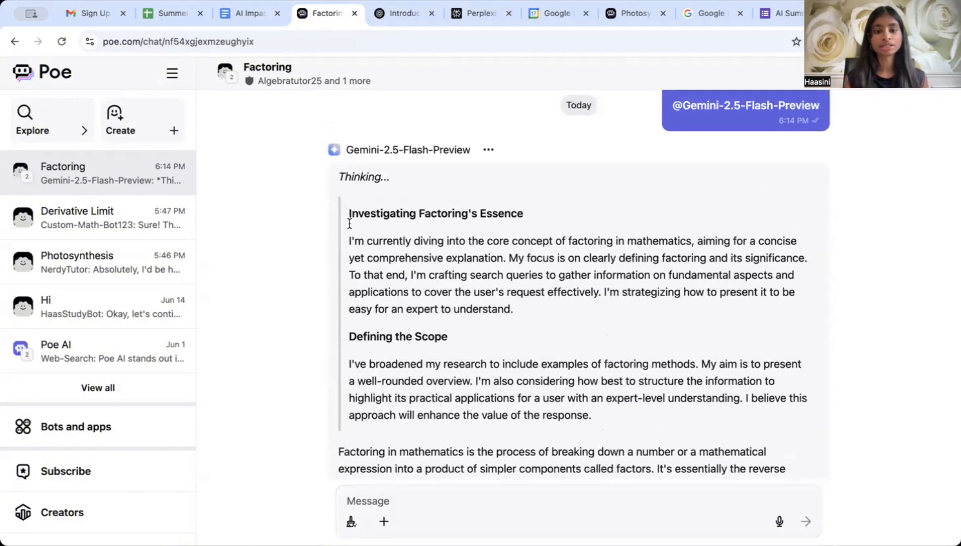
{"action": "left_click_drag", "start_coordinate": [346, 206], "coordinate": [384, 393]}
{"action": "left_click", "coordinate": [385, 393]}
Skim the Gemini response's factoring methods and look back over the conversation to compare the two answers.
{"action": "scroll", "coordinate": [384, 393], "scroll_direction": "down", "scroll_amount": 10}
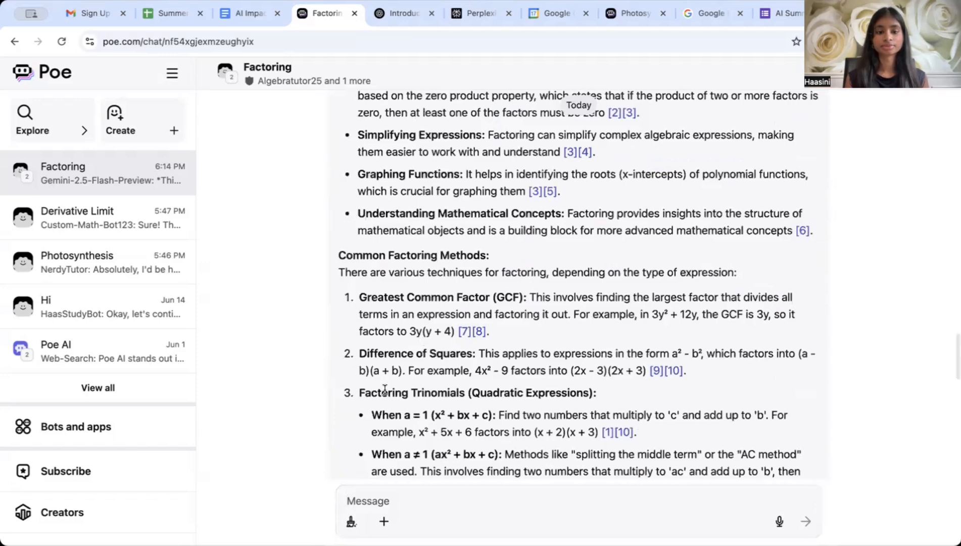
{"action": "scroll", "coordinate": [384, 393], "scroll_direction": "down", "scroll_amount": 10}
{"action": "scroll", "coordinate": [384, 392], "scroll_direction": "up", "scroll_amount": 15}
{"action": "scroll", "coordinate": [385, 392], "scroll_direction": "down", "scroll_amount": 3}
{"action": "scroll", "coordinate": [400, 402], "scroll_direction": "up", "scroll_amount": 1}
{"action": "scroll", "coordinate": [410, 315], "scroll_direction": "down", "scroll_amount": 20}
{"action": "scroll", "coordinate": [410, 313], "scroll_direction": "up", "scroll_amount": 3}
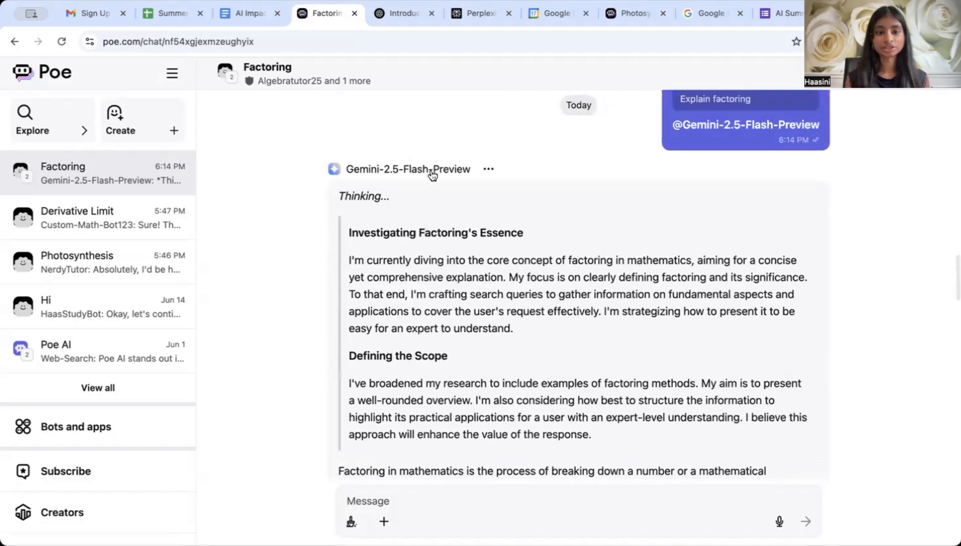
Review the Gemini answer's reasons for factoring, its Learn more sources and the suggested follow-ups, ending at the start of the chat.
{"action": "scroll", "coordinate": [442, 429], "scroll_direction": "down", "scroll_amount": 5}
{"action": "scroll", "coordinate": [441, 429], "scroll_direction": "down", "scroll_amount": 4}
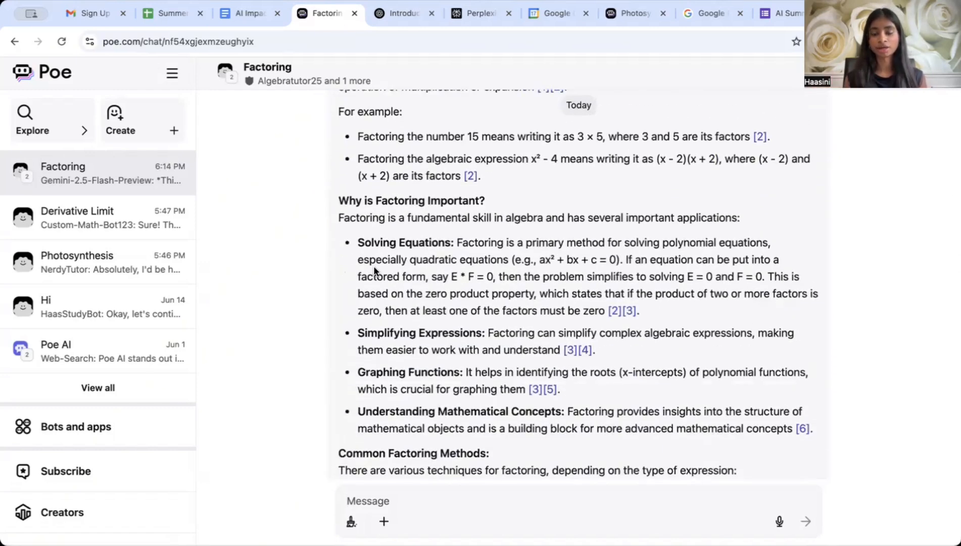
{"action": "scroll", "coordinate": [374, 270], "scroll_direction": "down", "scroll_amount": 9}
{"action": "scroll", "coordinate": [359, 186], "scroll_direction": "down", "scroll_amount": 8}
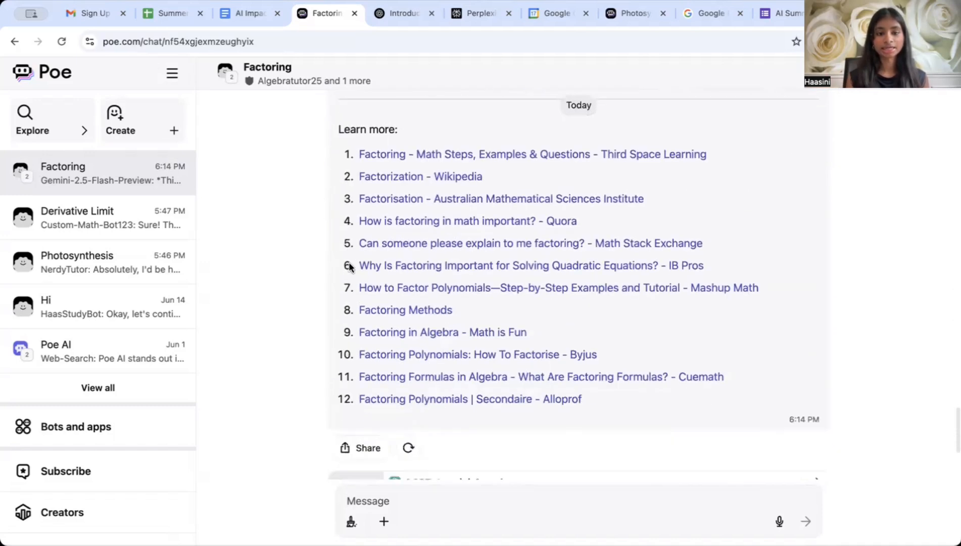
{"action": "left_click_drag", "start_coordinate": [350, 127], "coordinate": [583, 410]}
{"action": "left_click", "coordinate": [583, 409]}
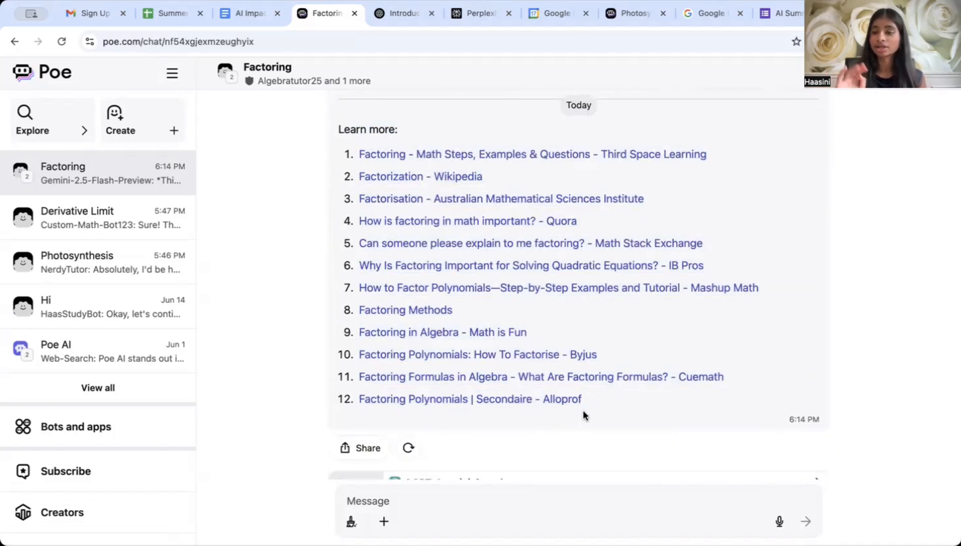
{"action": "scroll", "coordinate": [705, 328], "scroll_direction": "down", "scroll_amount": 4}
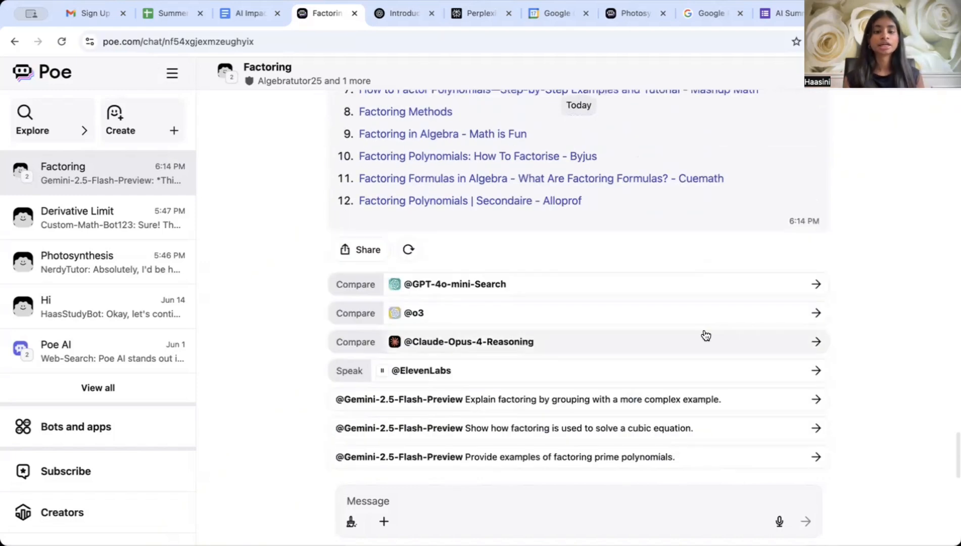
{"action": "scroll", "coordinate": [648, 186], "scroll_direction": "up", "scroll_amount": 20}
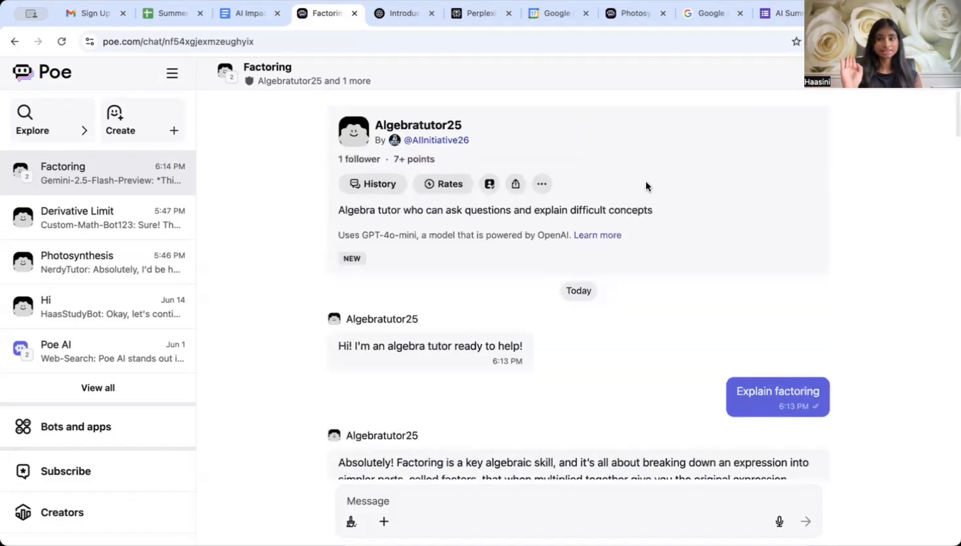